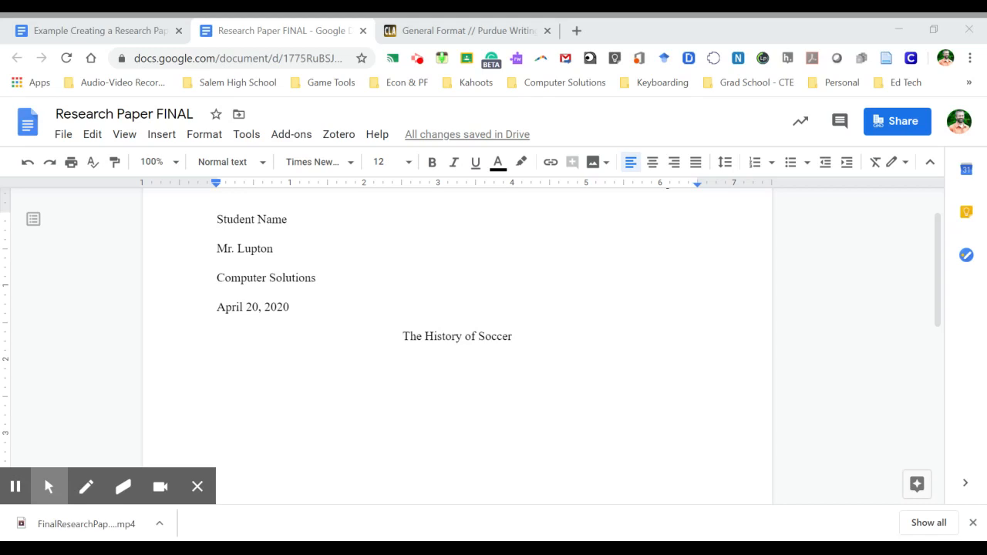
Copy all the drafted soccer paragraphs under Step 3: Drafting the Paper in the Example Creating a Research Paper document
click(103, 32)
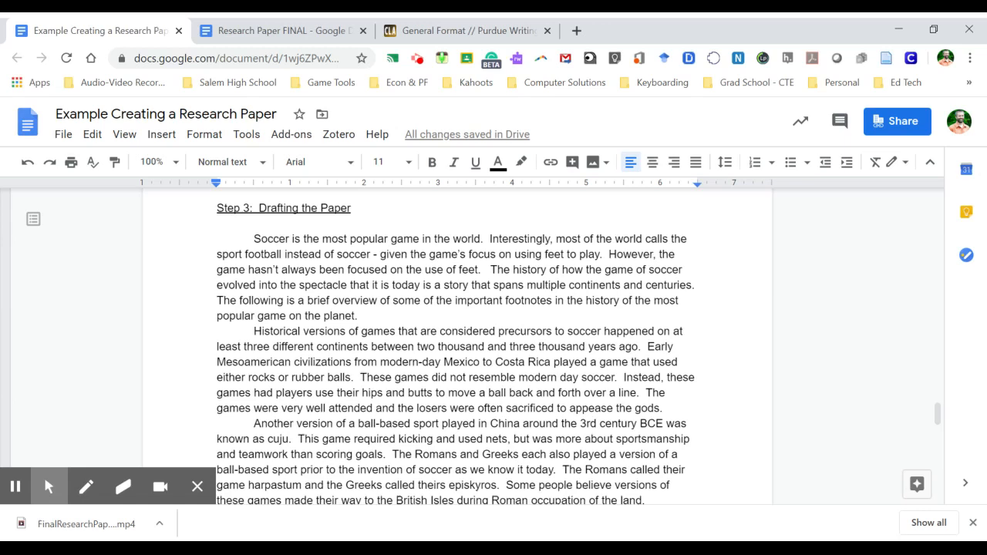
drag(217, 239, 620, 385)
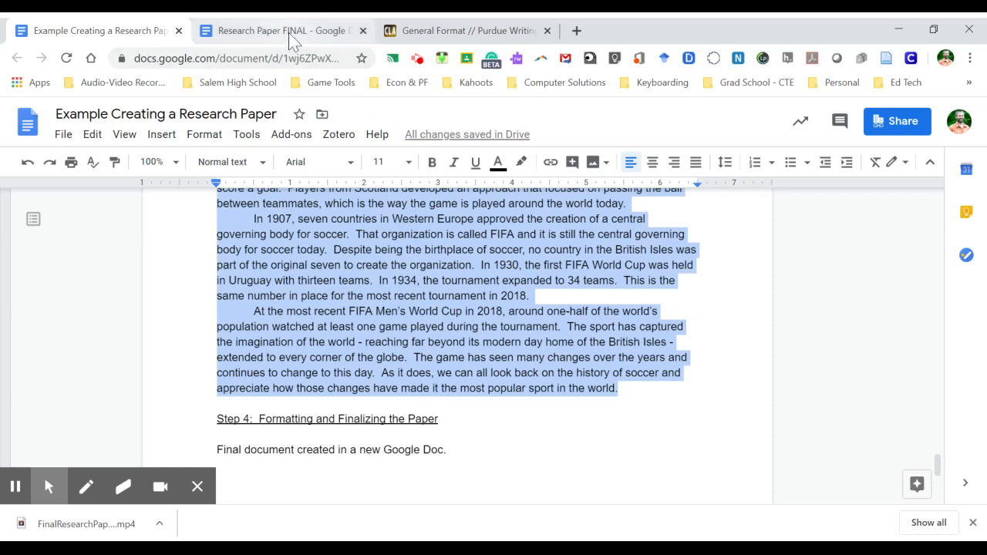
click(92, 136)
click(133, 251)
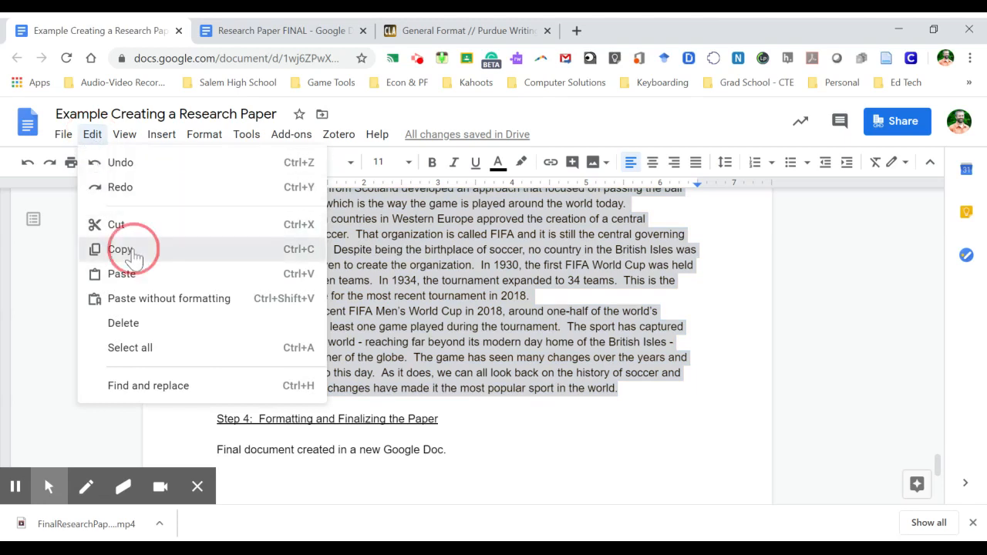
Paste the copied draft into the Research Paper FINAL document, on the line below the title The History of Soccer
click(260, 31)
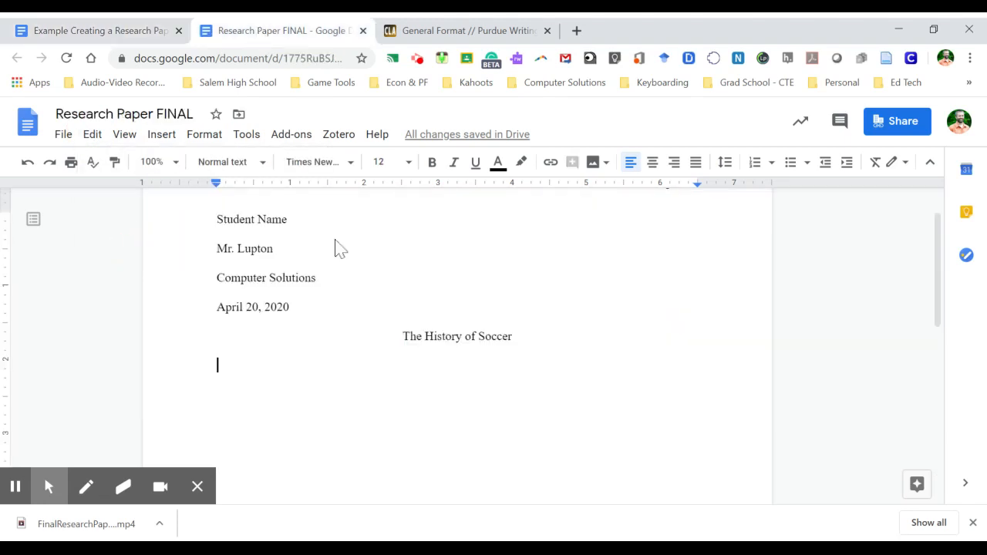
double_click(230, 366)
click(230, 365)
click(91, 134)
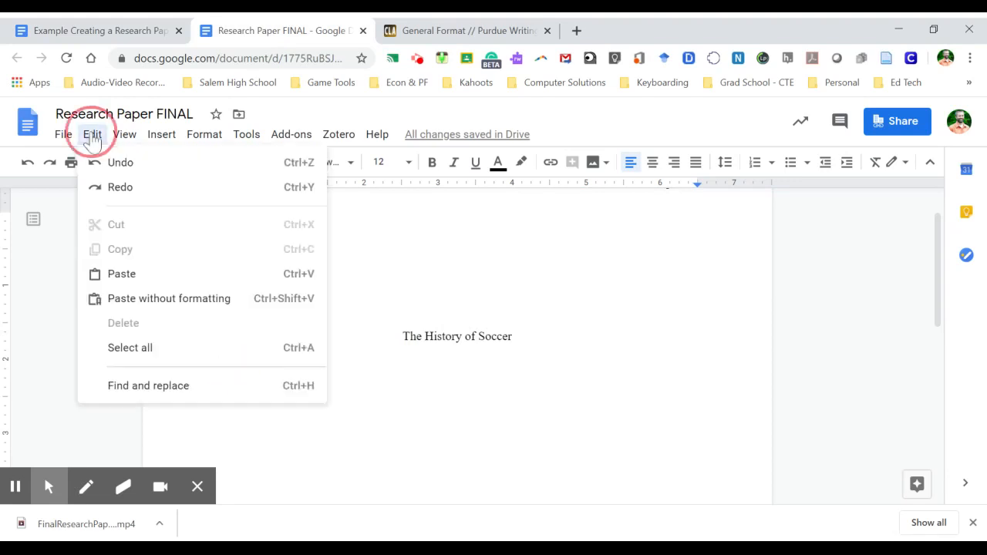
click(144, 275)
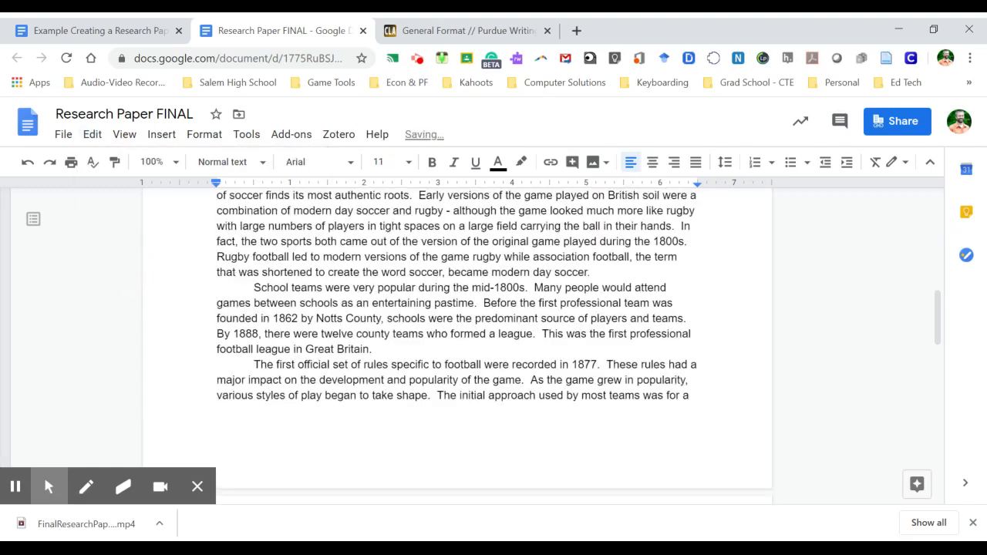
Set the entire pasted body text, from the first paragraph to the last, to Times New Roman, size 12
scroll(463, 347, up, 7)
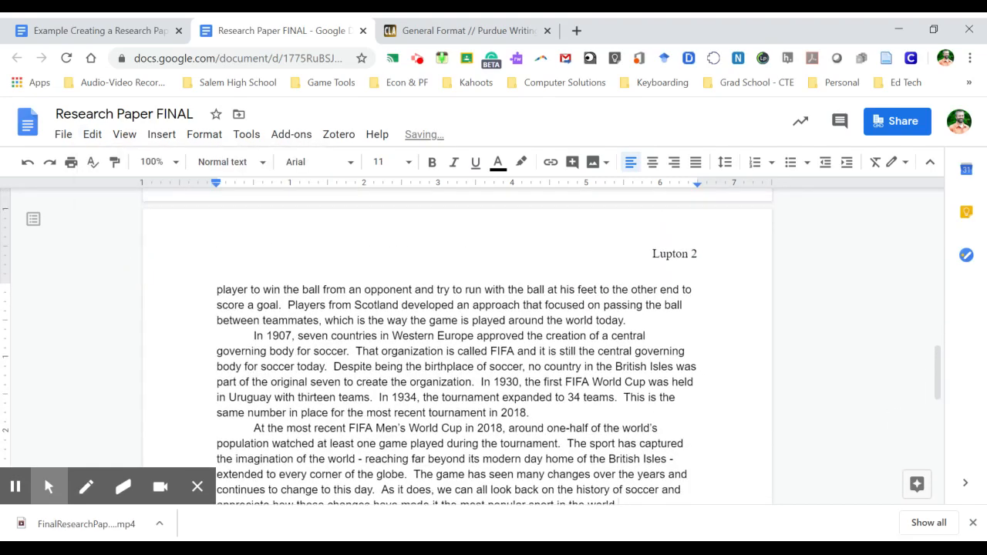
scroll(463, 347, up, 7)
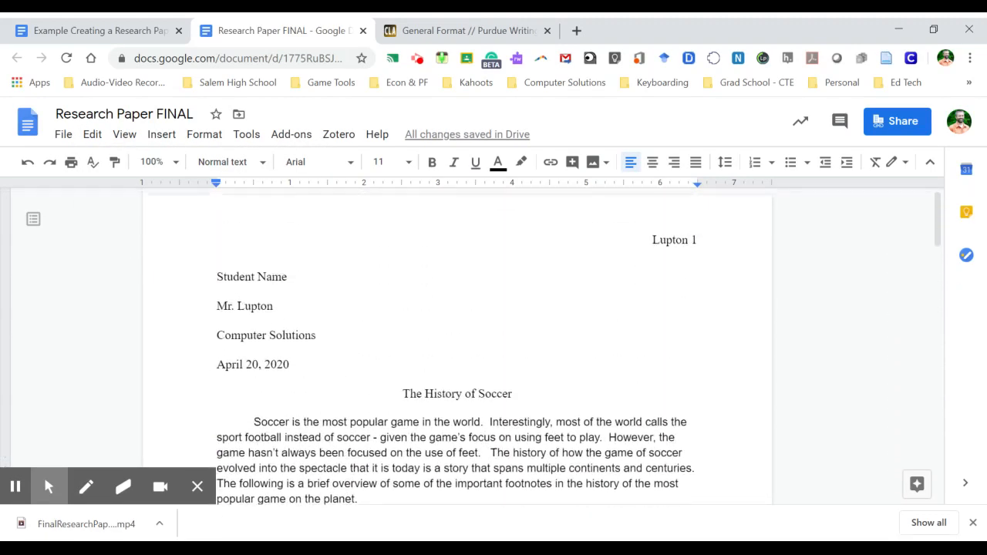
scroll(463, 347, down, 1)
click(261, 351)
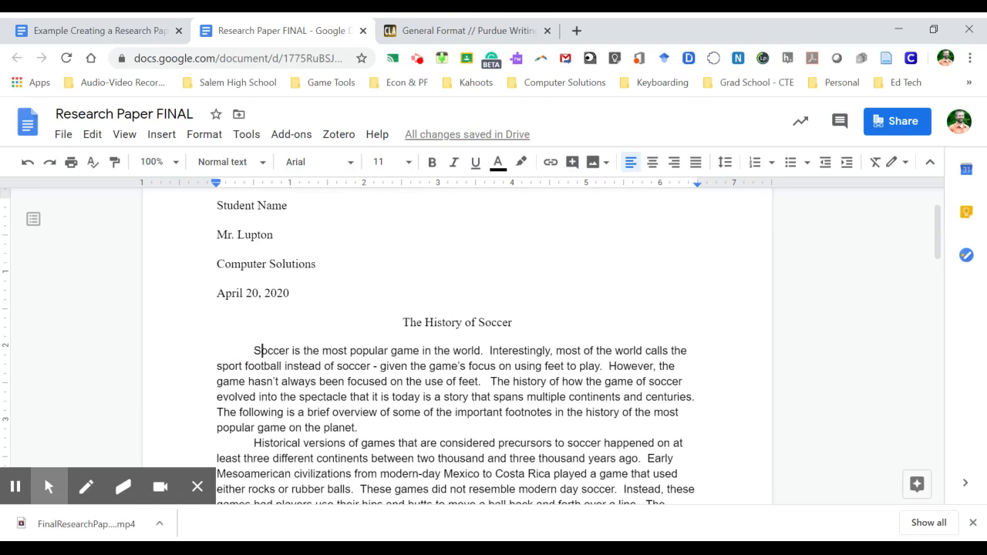
click(218, 348)
scroll(494, 347, down, 15)
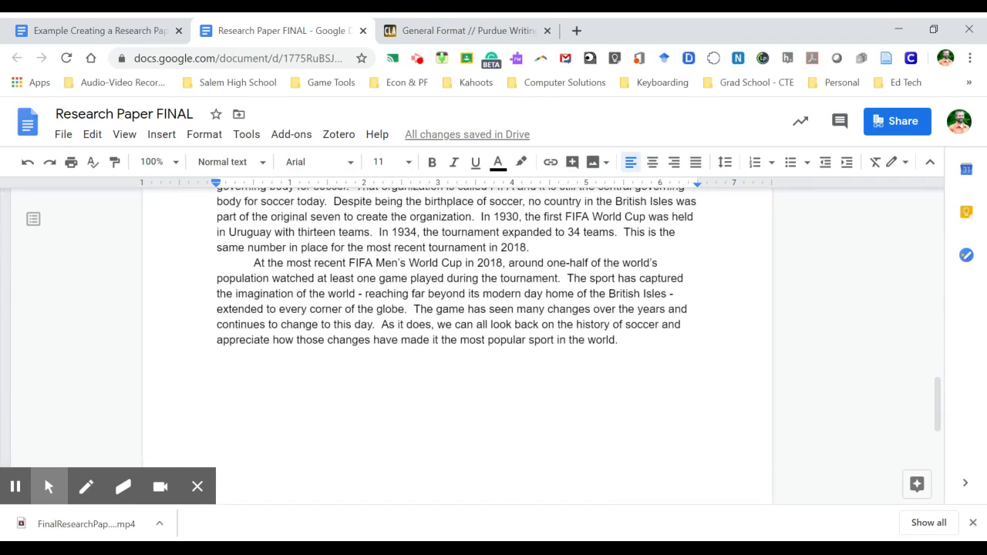
shift+click(620, 340)
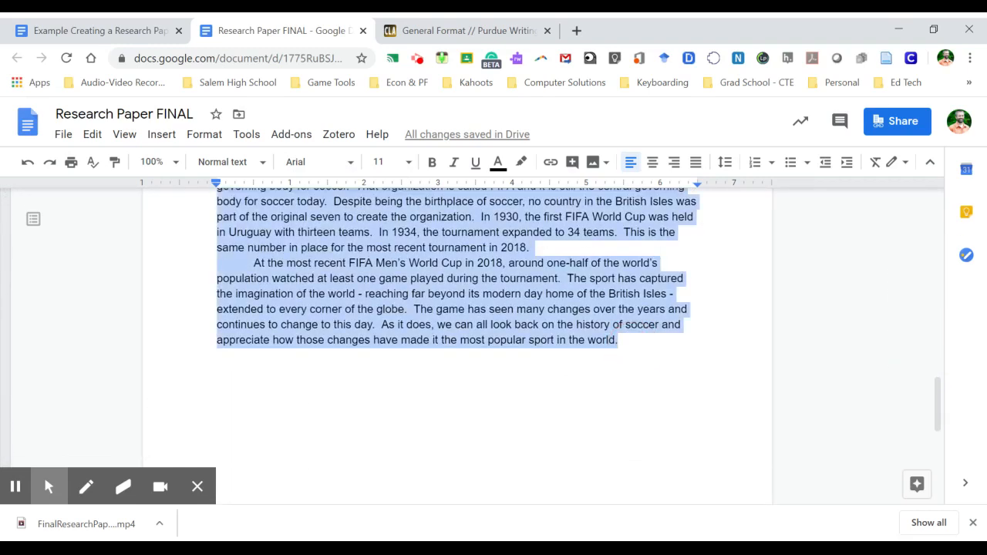
click(353, 163)
click(351, 251)
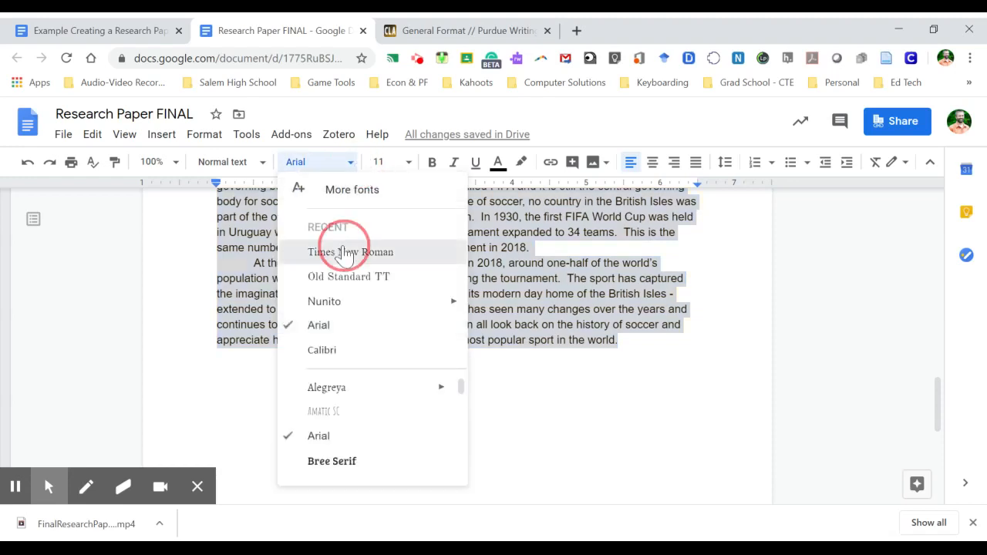
click(410, 162)
click(383, 288)
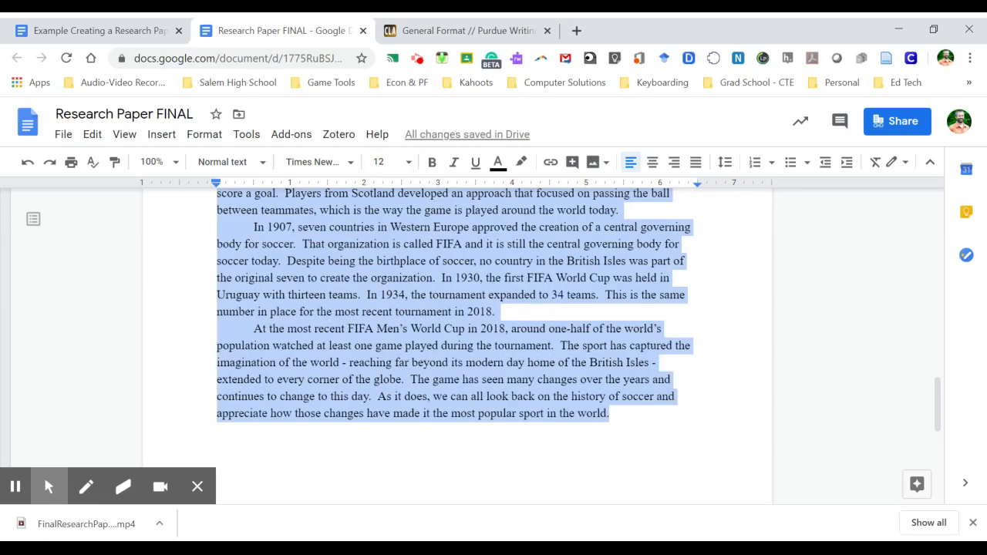
Apply double line spacing to all the selected body paragraphs
scroll(493, 324, up, 8)
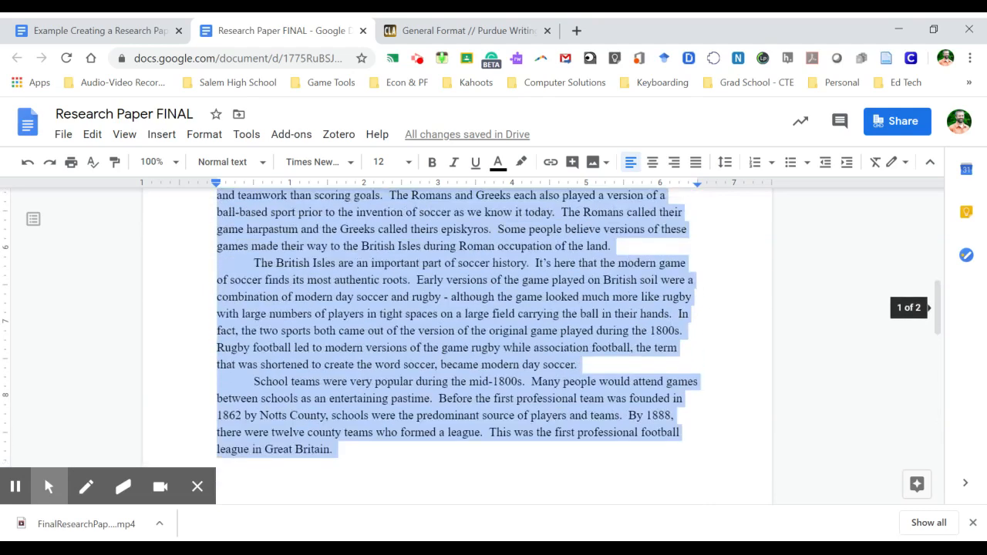
scroll(494, 324, up, 4)
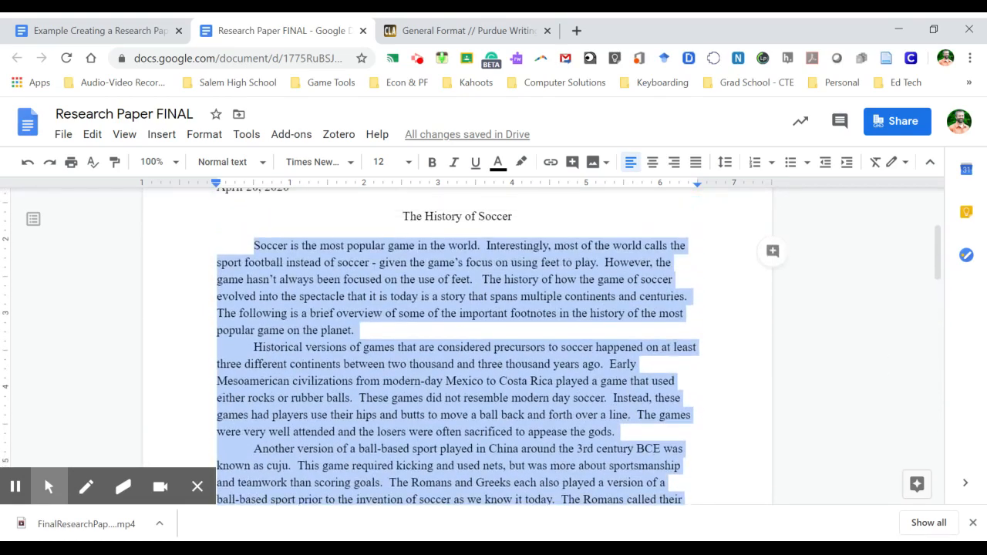
click(210, 140)
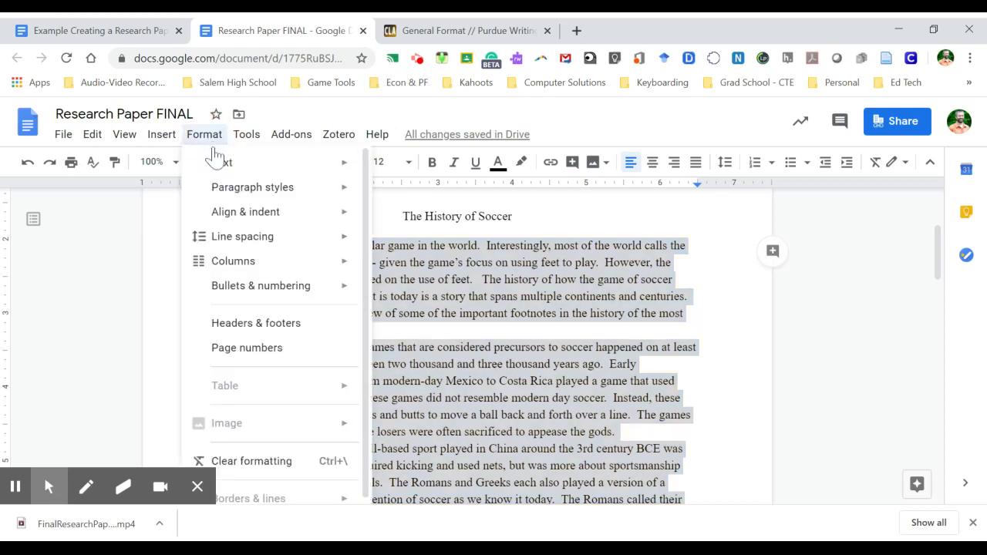
mouse_move(244, 243)
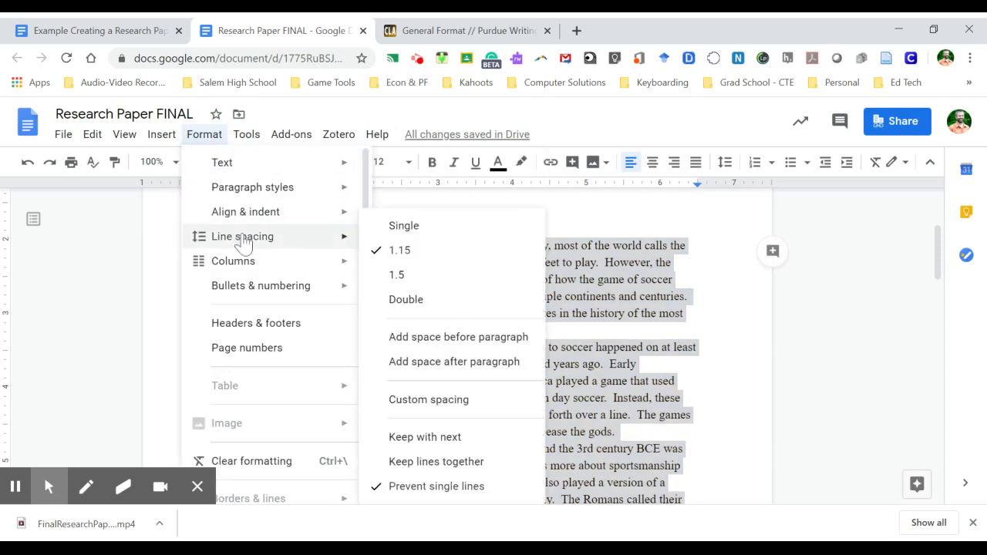
click(401, 300)
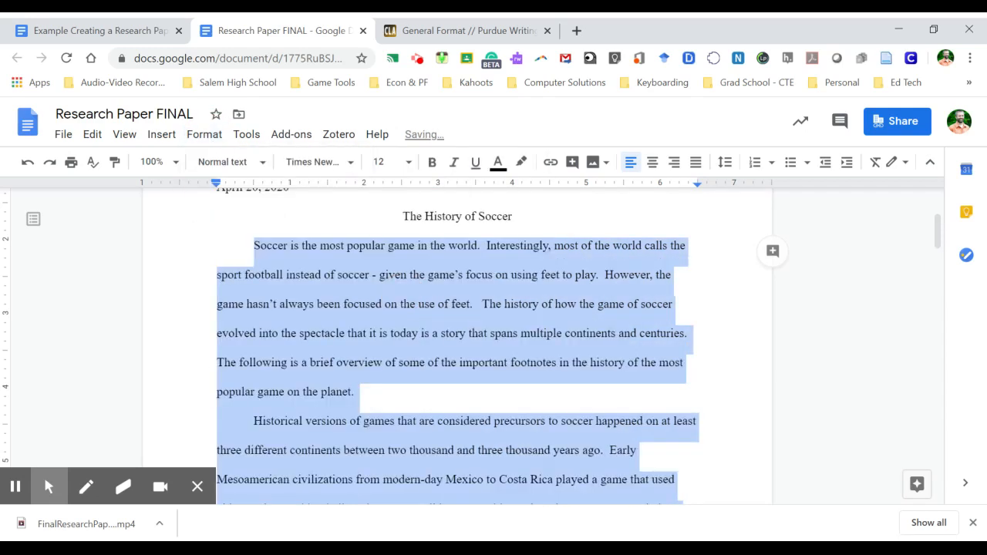
Review the whole paper from the heading to the final paragraph, examining the font, line spacing, page headers and paragraph indents
scroll(457, 347, up, 3)
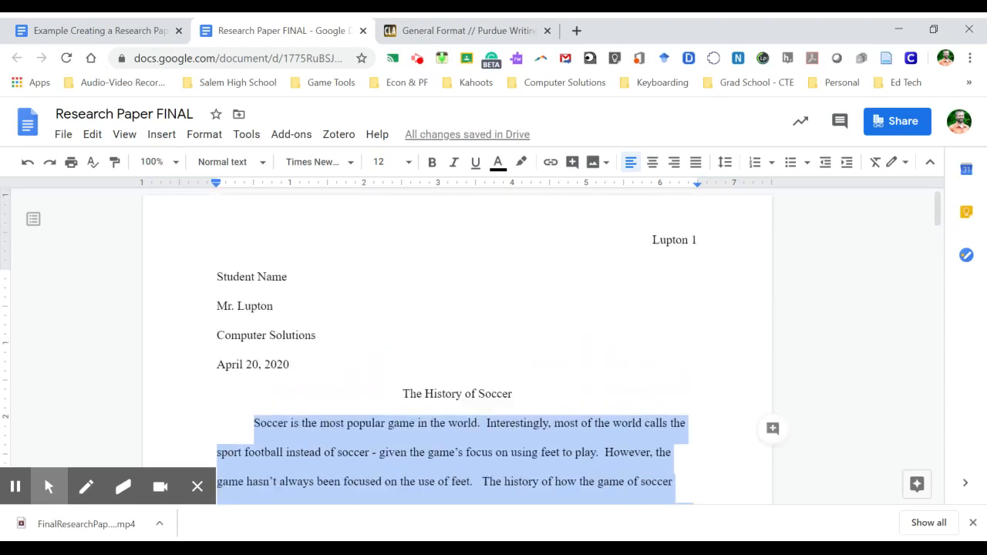
scroll(458, 347, down, 2)
scroll(462, 347, down, 8)
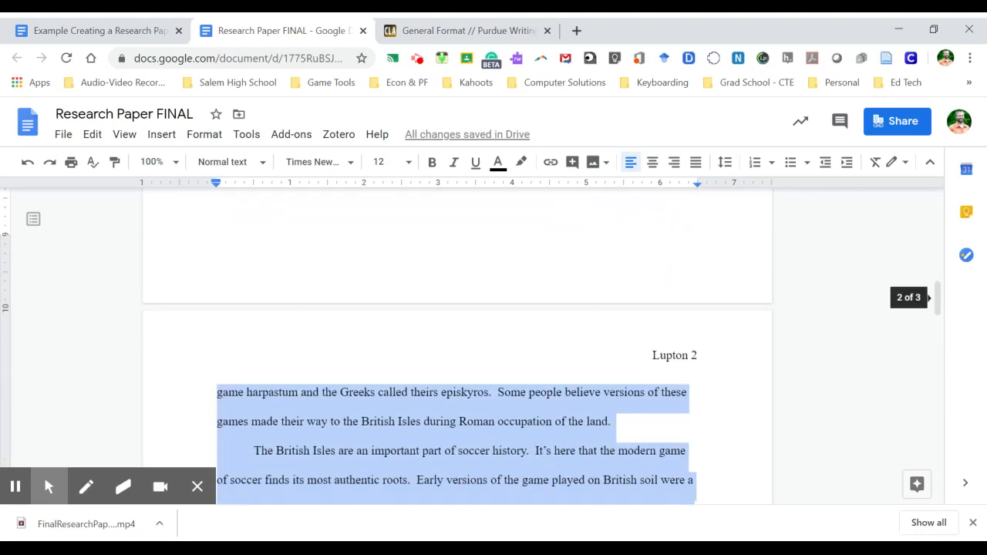
scroll(500, 375, down, 10)
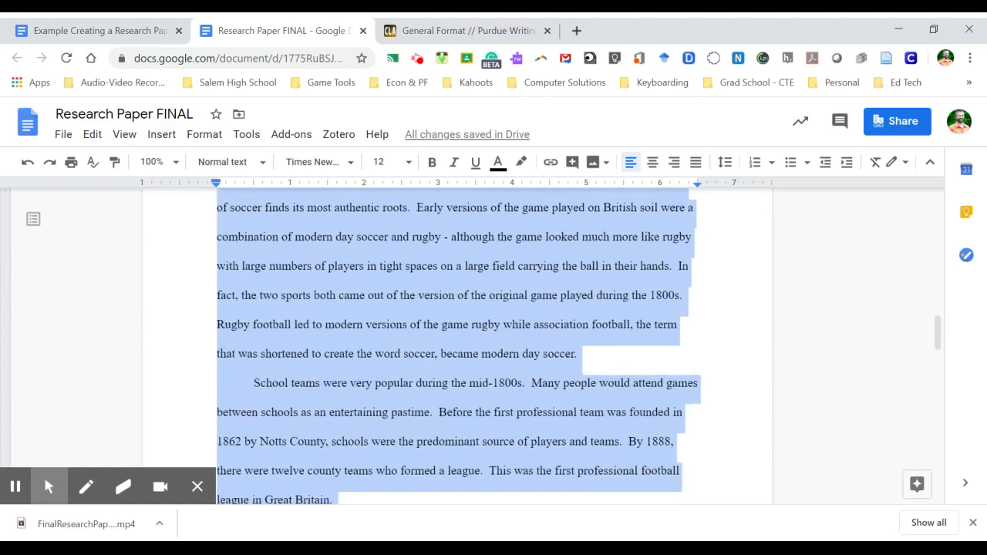
scroll(500, 376, down, 4)
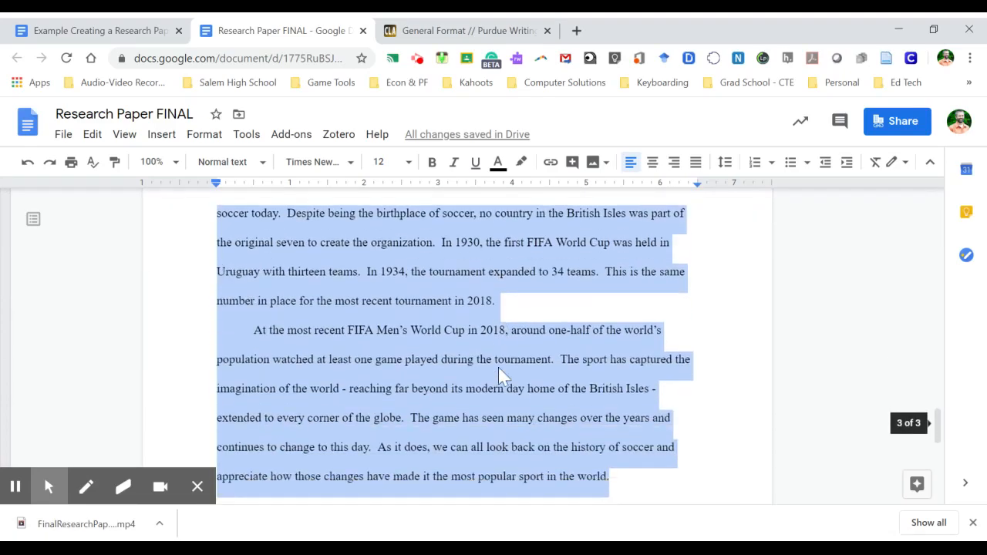
scroll(500, 376, up, 7)
scroll(500, 375, up, 15)
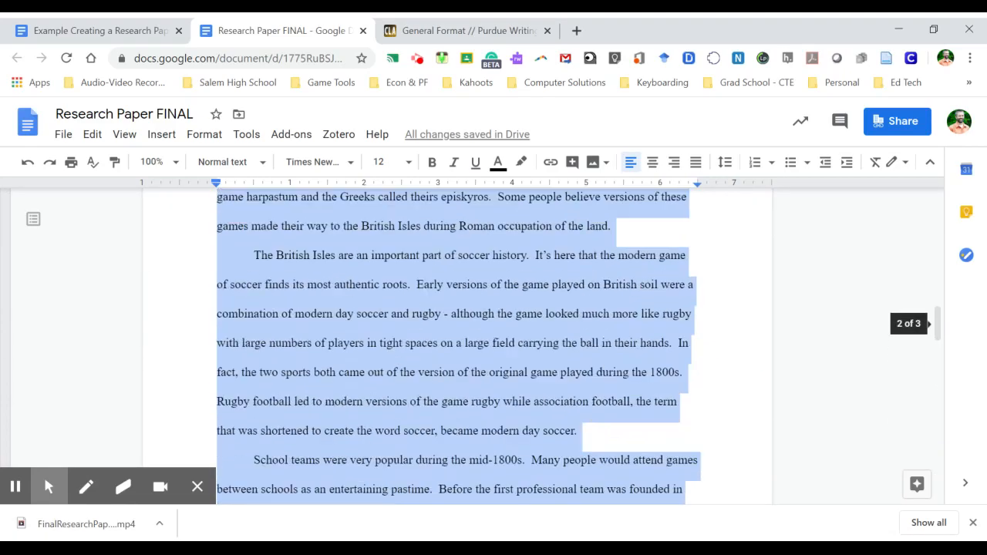
scroll(500, 376, down, 3)
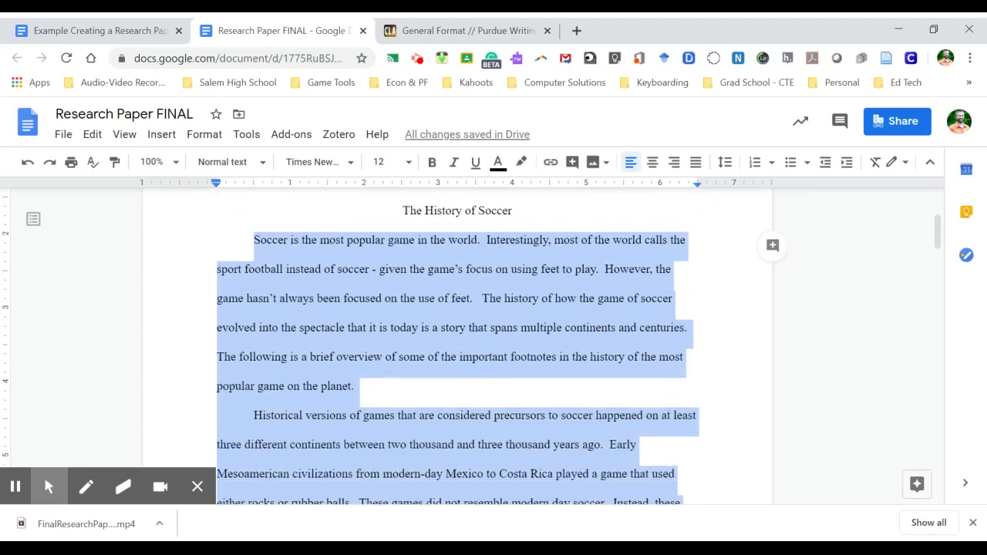
scroll(500, 375, down, 20)
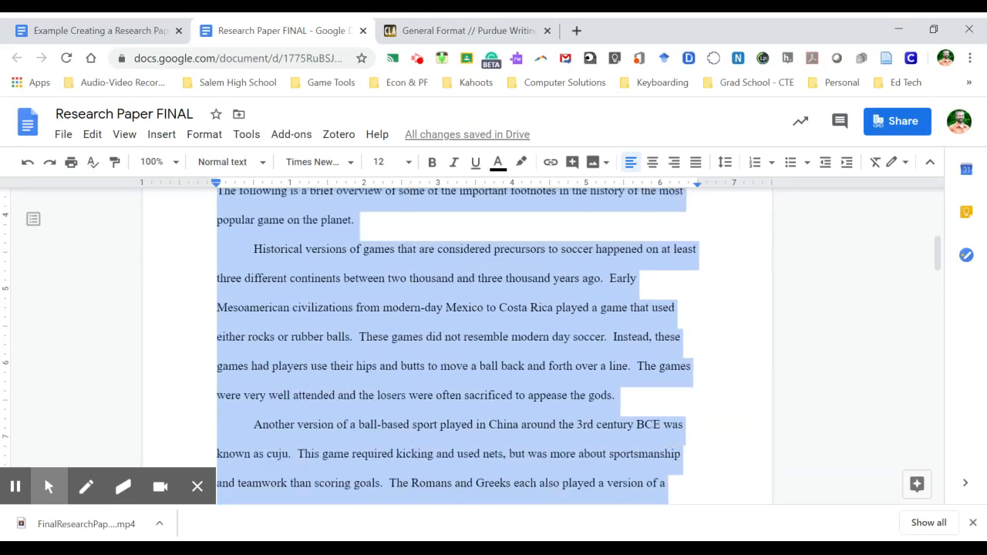
scroll(500, 376, down, 5)
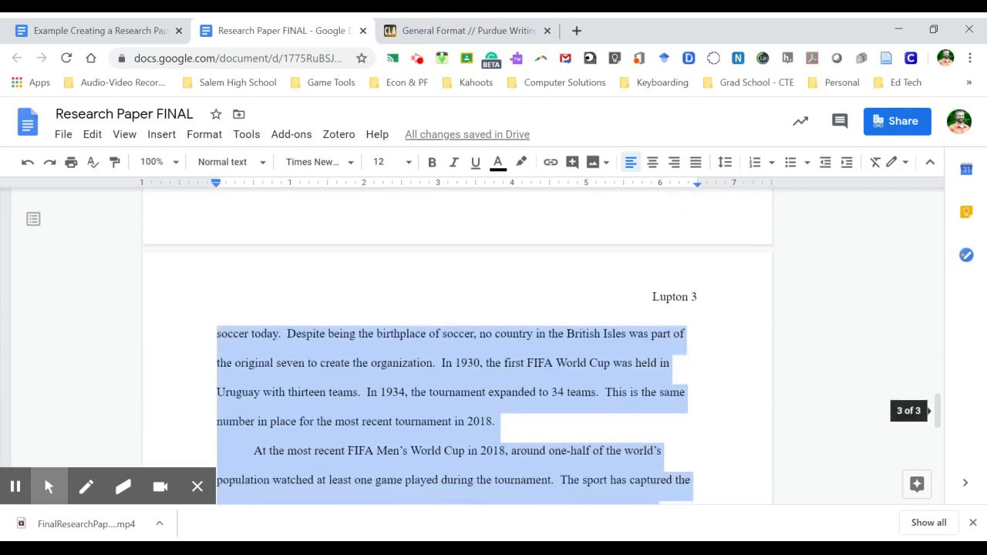
scroll(500, 375, up, 8)
scroll(500, 376, up, 15)
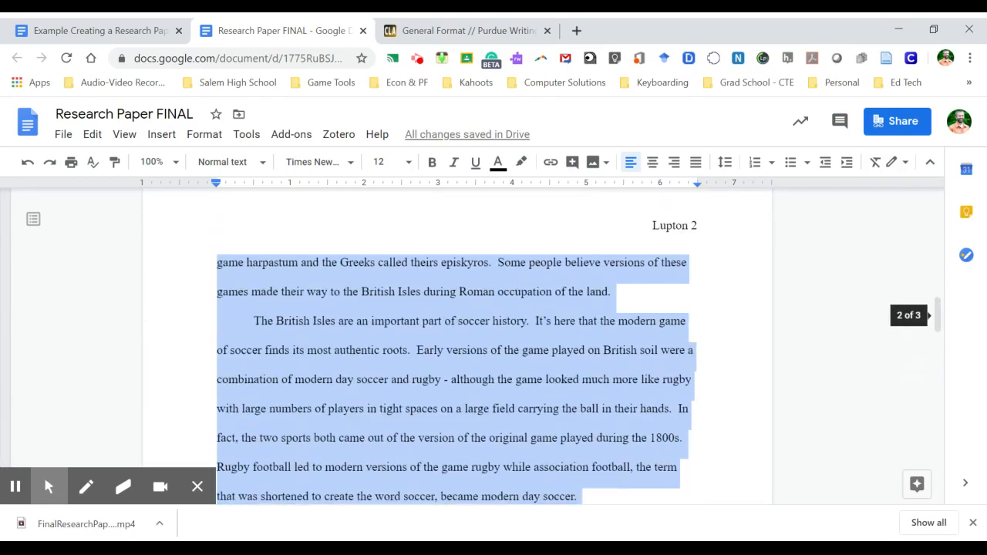
scroll(500, 376, up, 3)
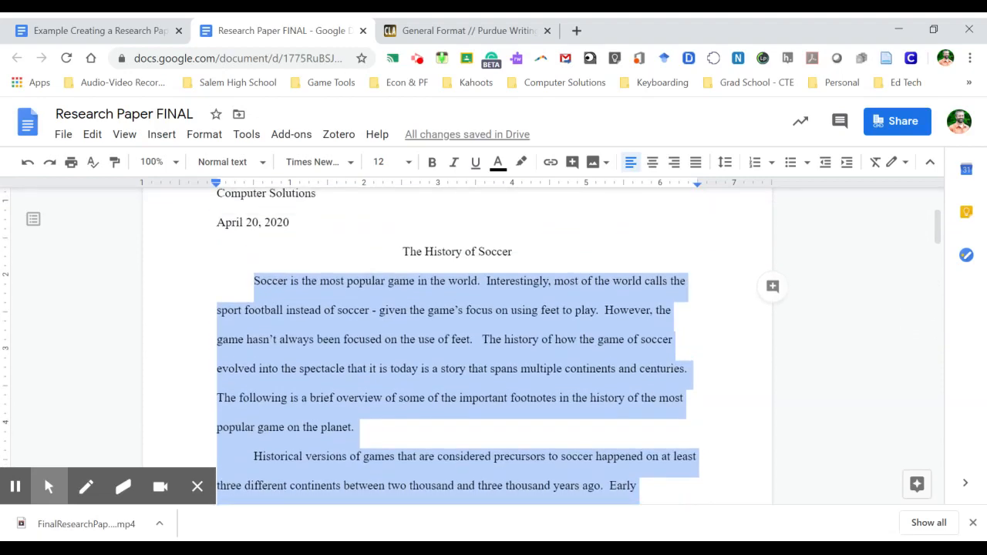
scroll(463, 354, down, 1)
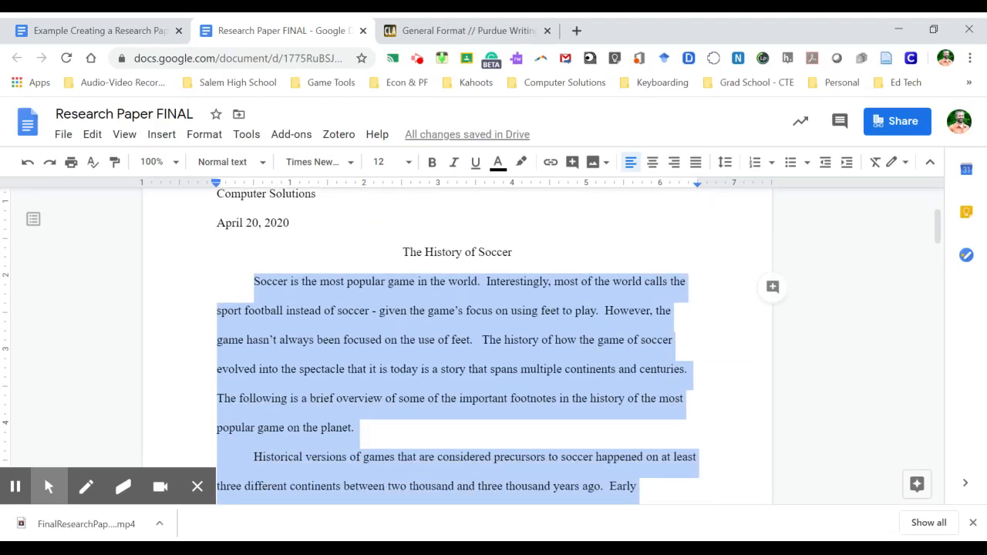
Check the left and first-line indents of the opening body paragraph against the ruler
click(255, 282)
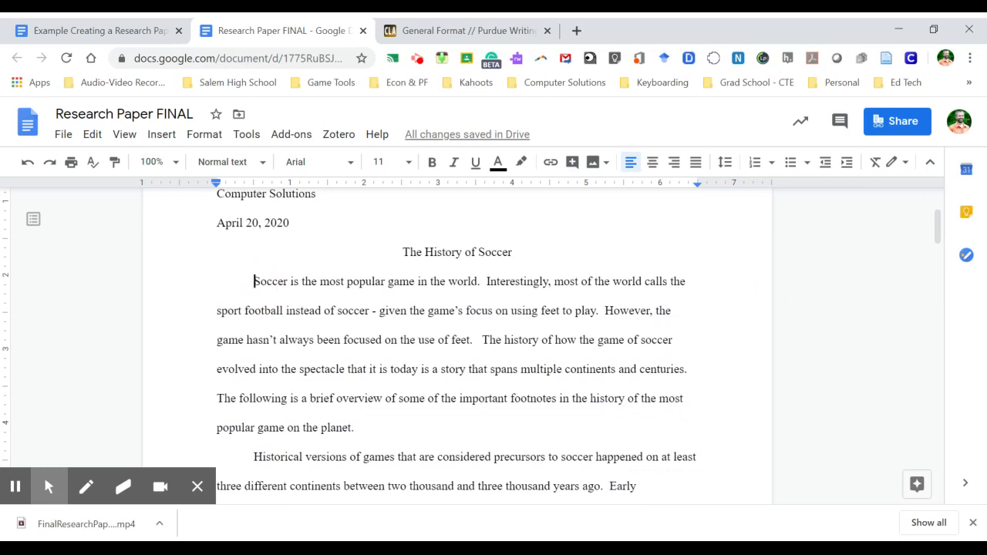
scroll(456, 343, down, 1)
scroll(456, 343, up, 1)
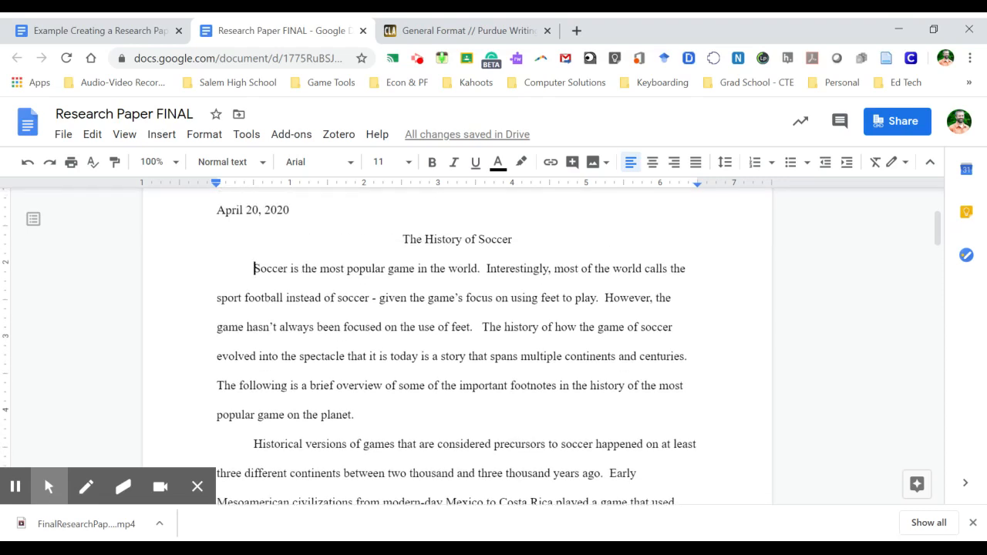
scroll(457, 347, up, 1)
scroll(457, 347, down, 1)
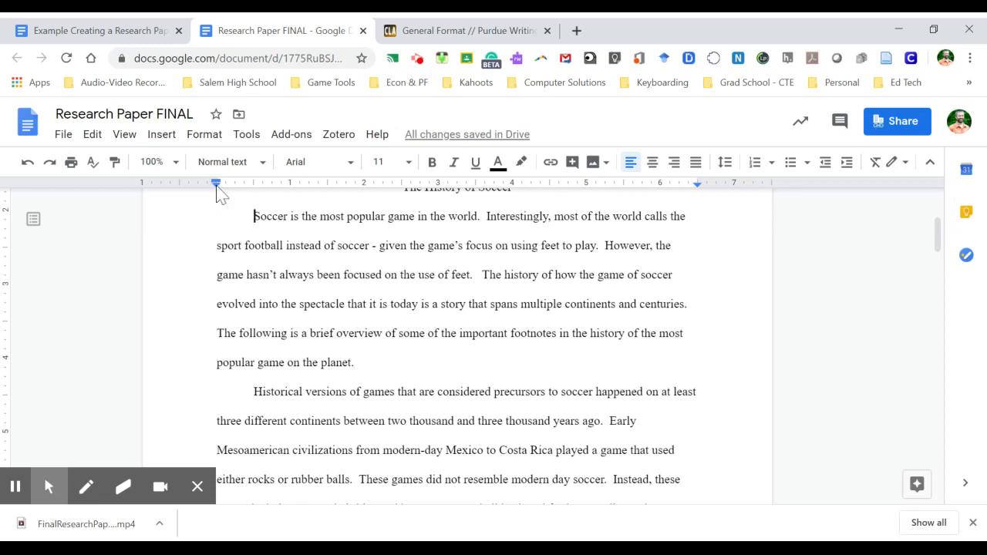
drag(217, 185, 216, 185)
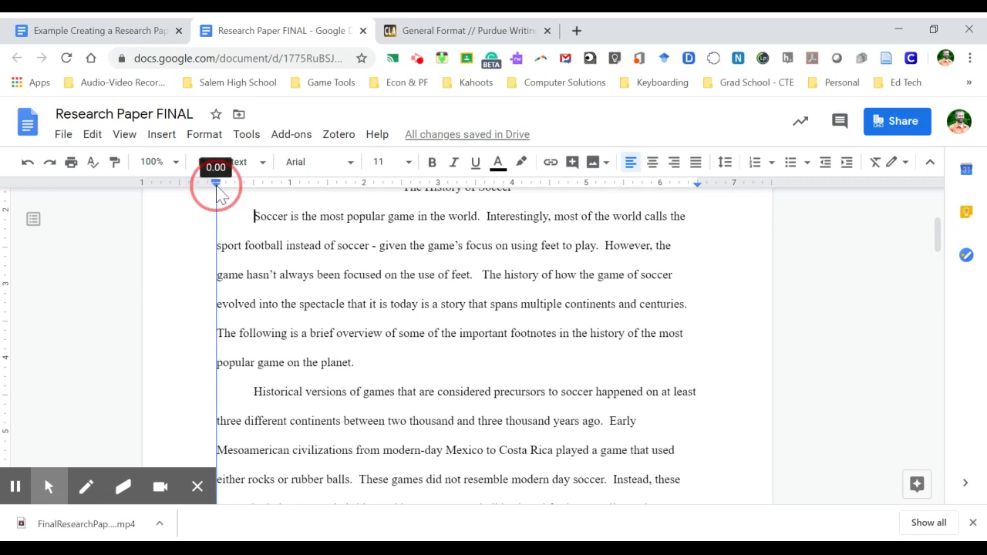
drag(216, 187, 217, 186)
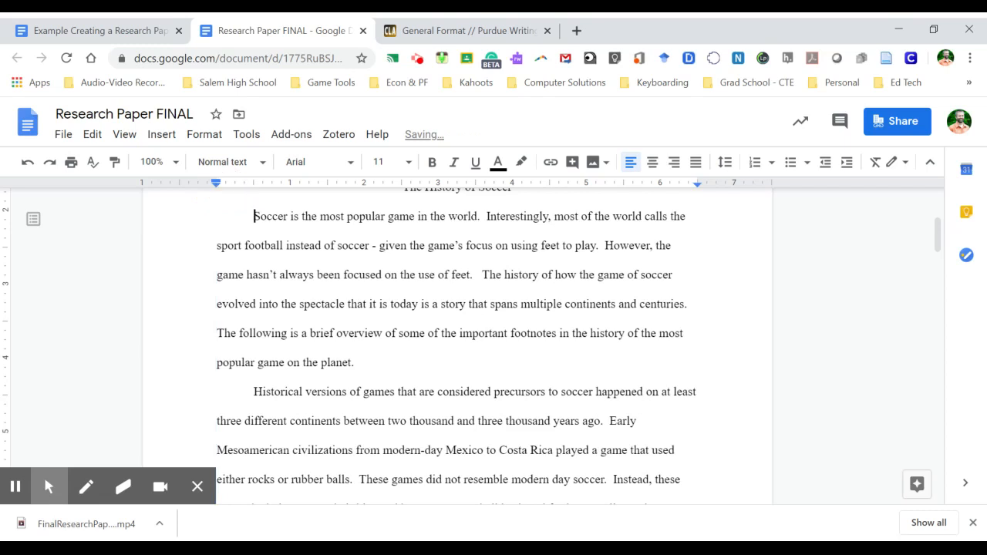
click(257, 191)
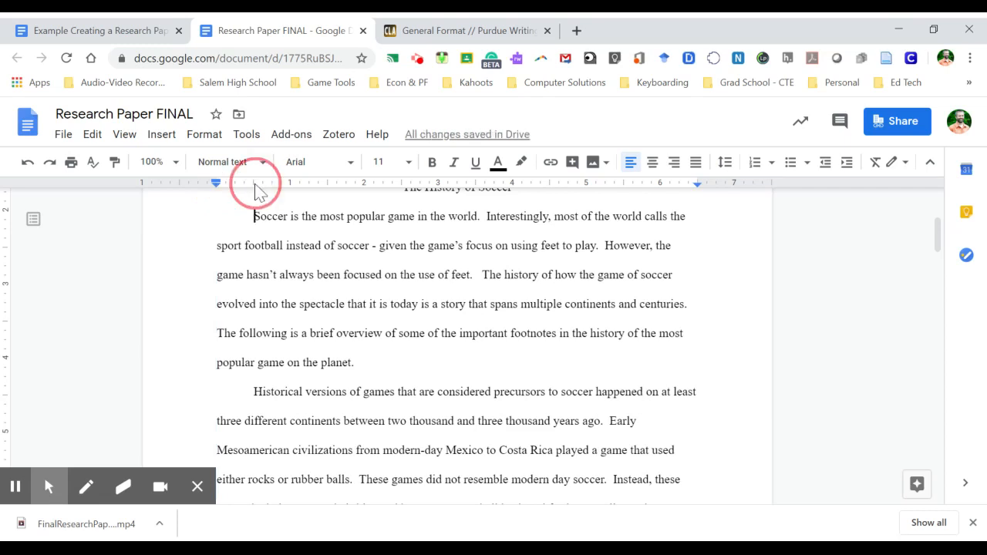
Review the body from the opening paragraph to the conclusion and back, checking the first-line indent of each paragraph
click(255, 185)
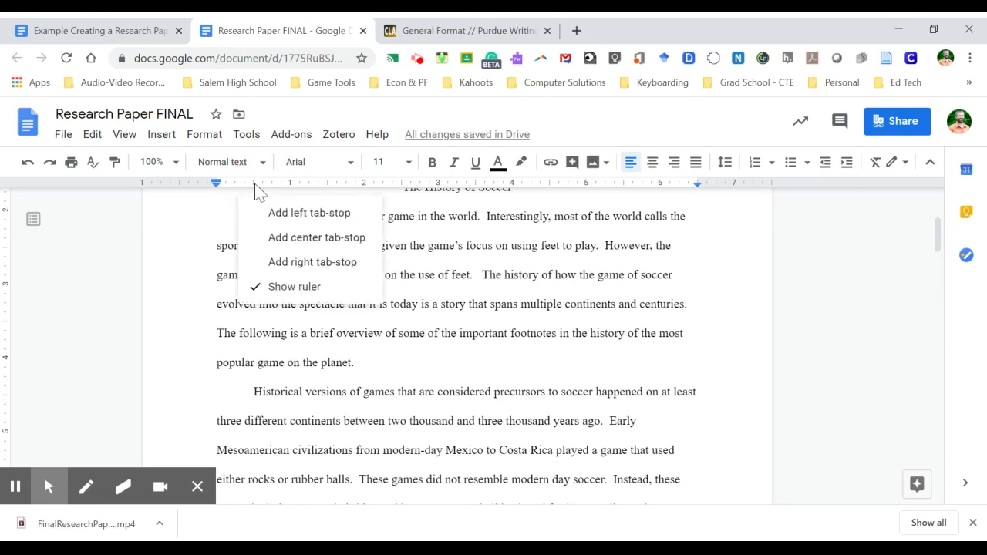
click(438, 274)
scroll(463, 347, down, 4)
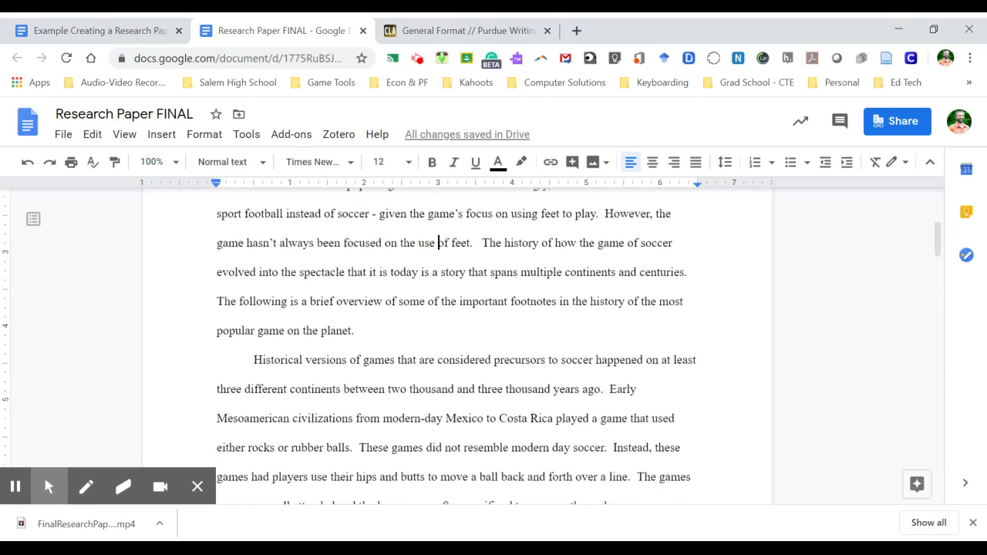
scroll(463, 347, down, 7)
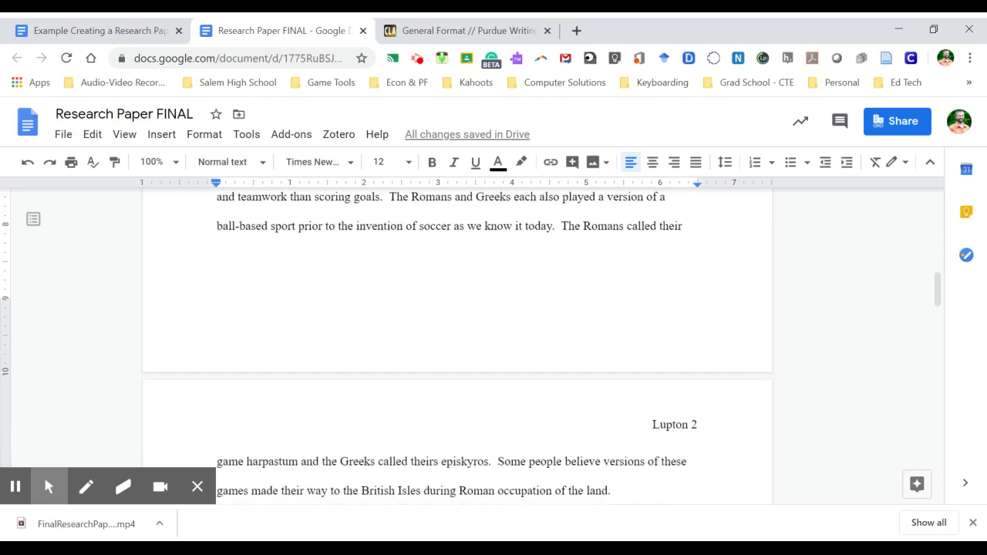
scroll(462, 347, down, 6)
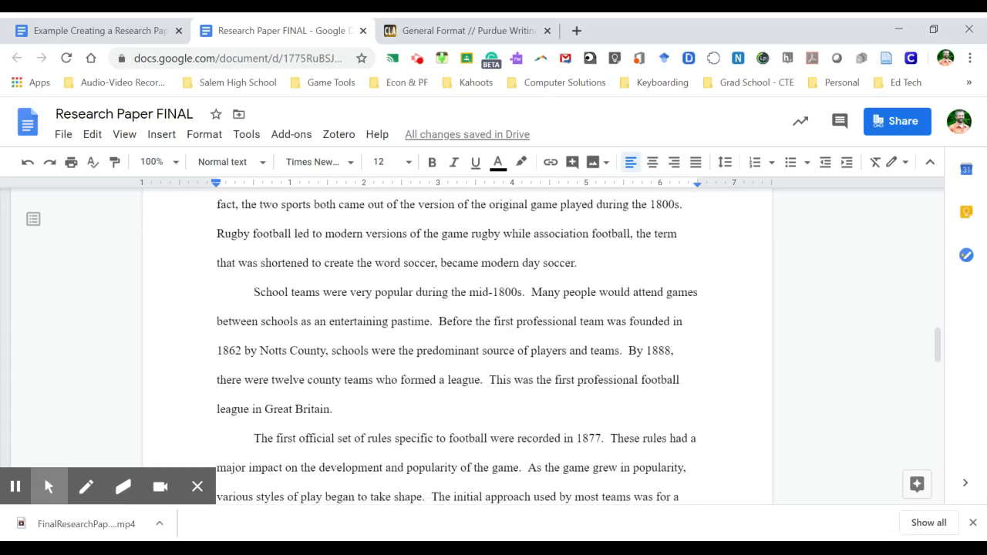
scroll(462, 347, down, 5)
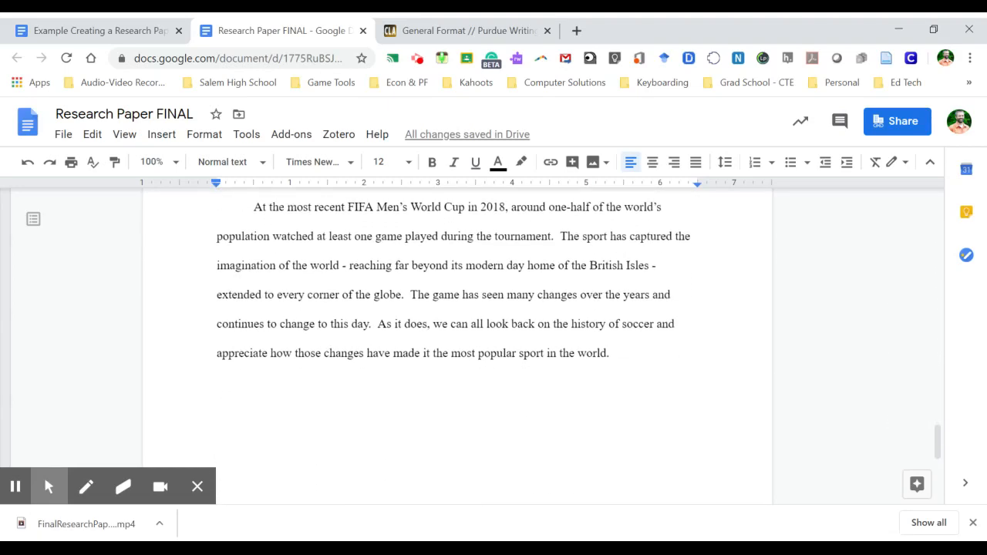
scroll(463, 347, up, 7)
scroll(463, 348, up, 7)
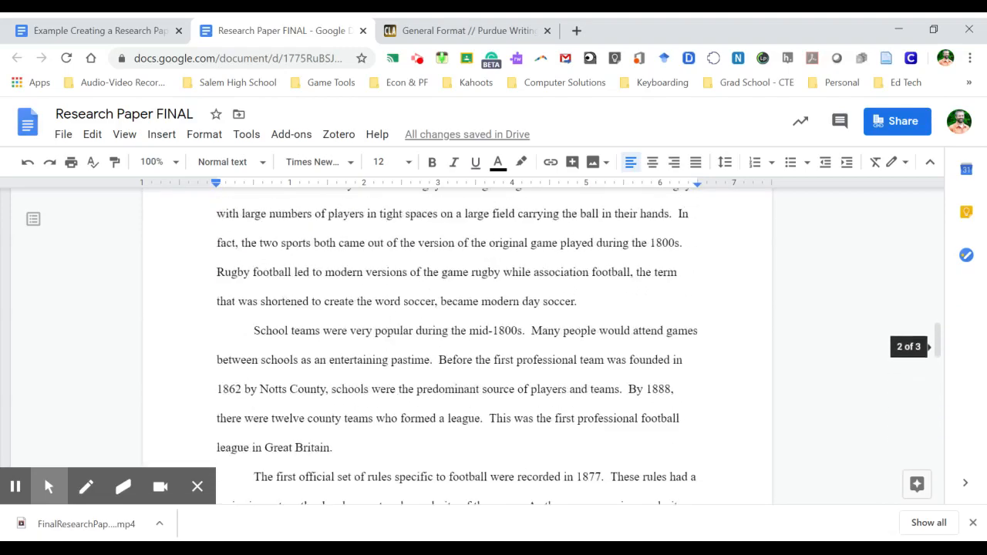
scroll(463, 347, up, 6)
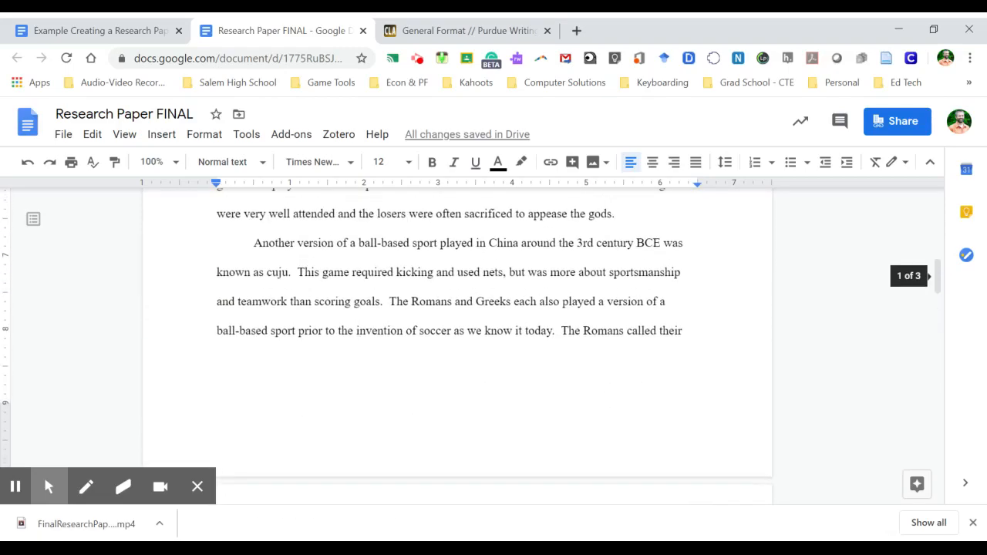
scroll(463, 347, up, 3)
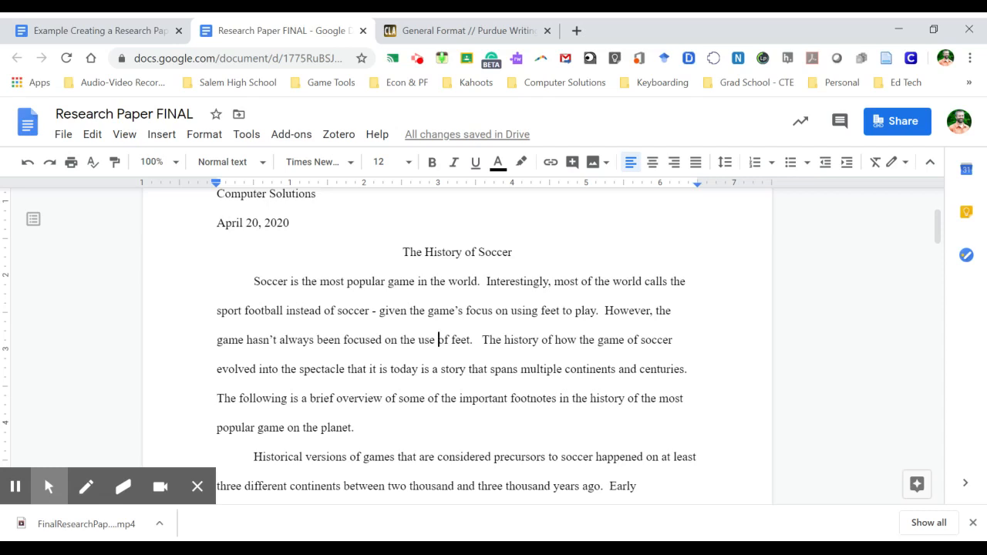
Insert an empty line between the introduction and the paragraph beginning "Historical versions of games"
scroll(432, 333, down, 3)
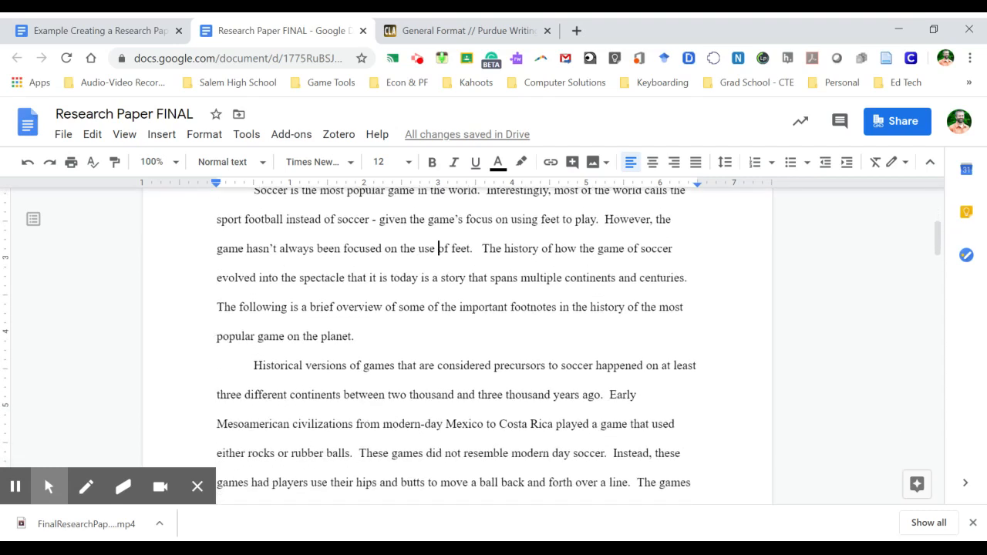
click(380, 296)
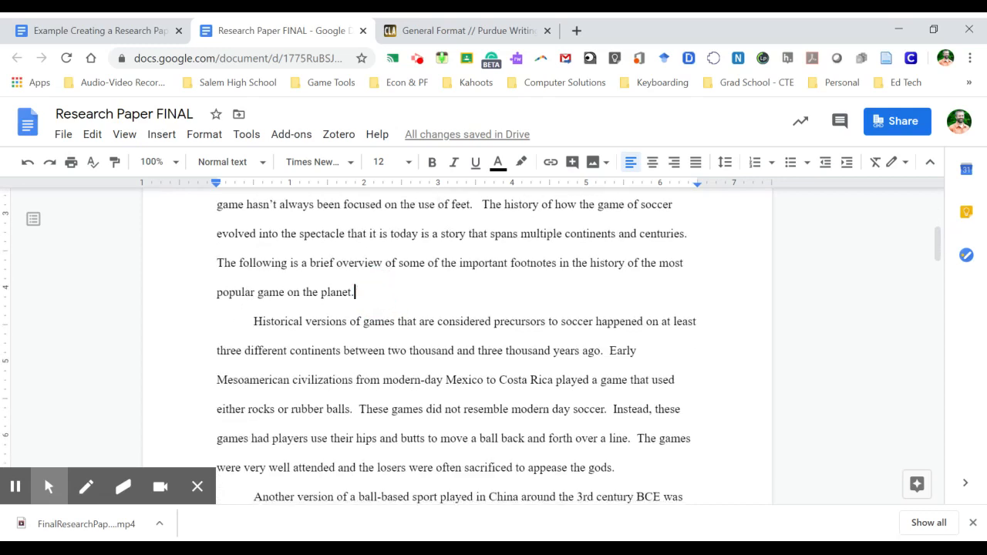
key(Return)
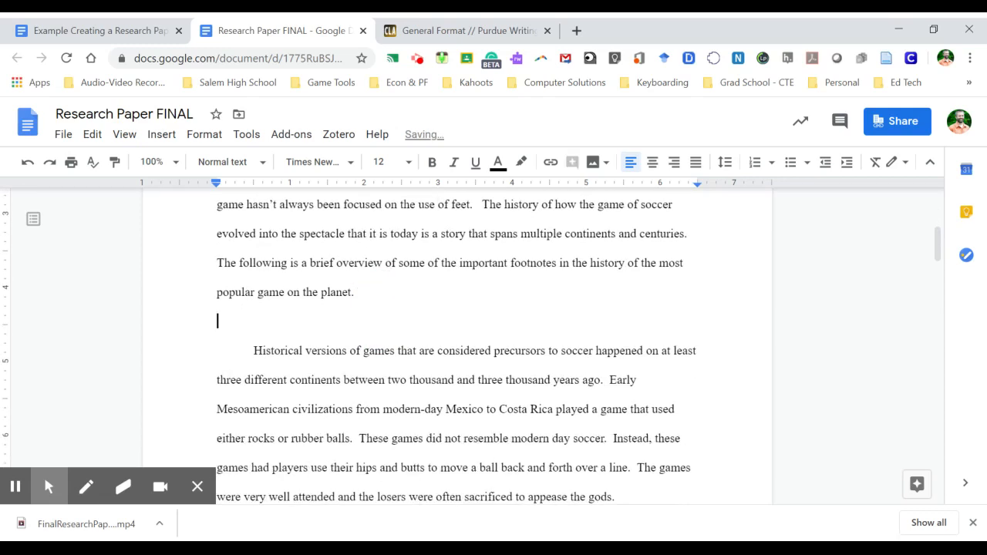
scroll(432, 333, down, 2)
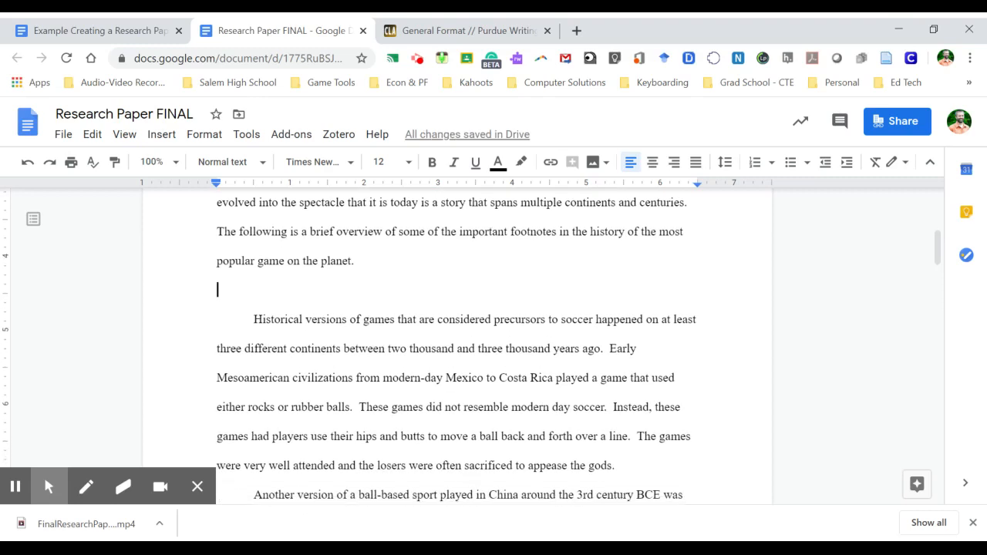
scroll(432, 333, down, 1)
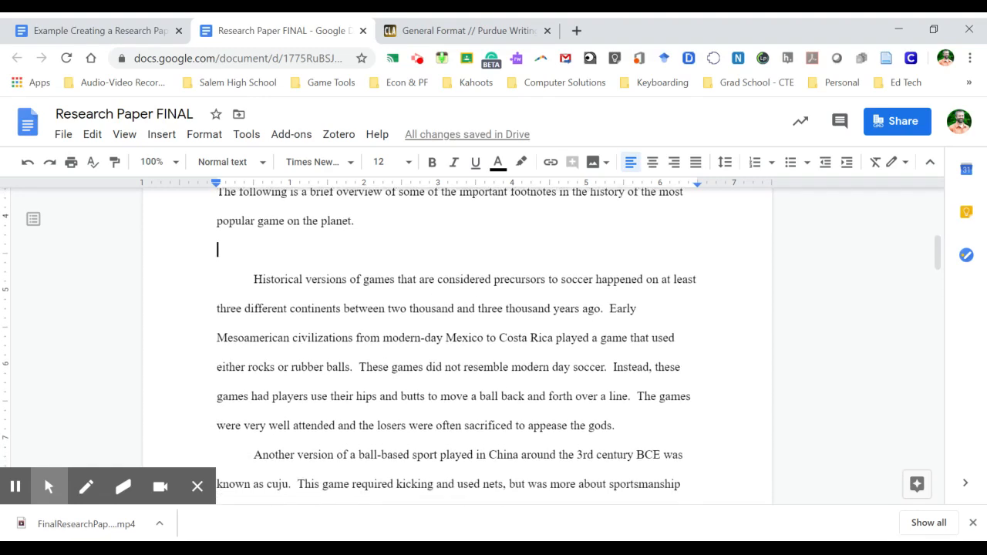
Switch to the Example Creating a Research Paper document and examine the outline's subtopic titles as a basis for section headings
click(119, 31)
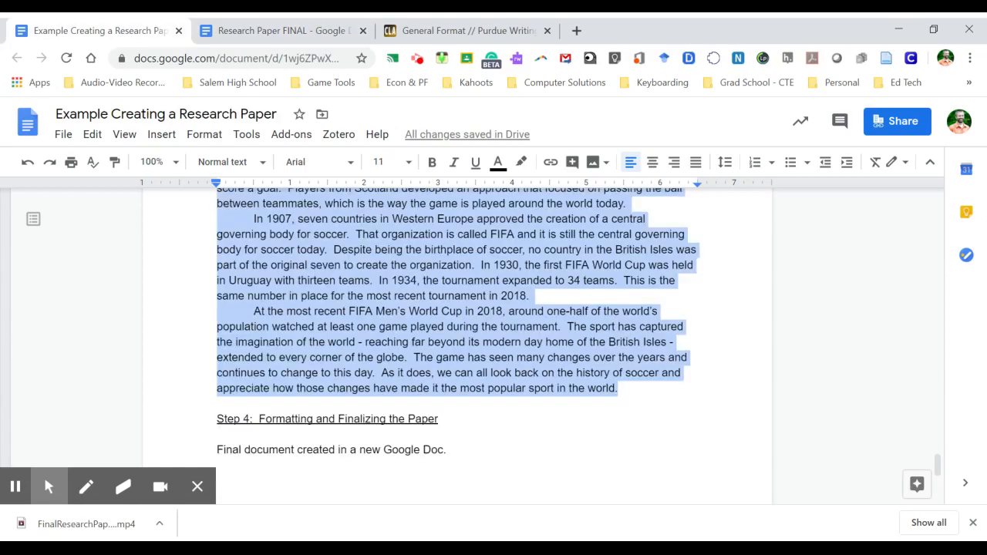
click(324, 341)
scroll(324, 341, up, 2)
scroll(432, 347, up, 8)
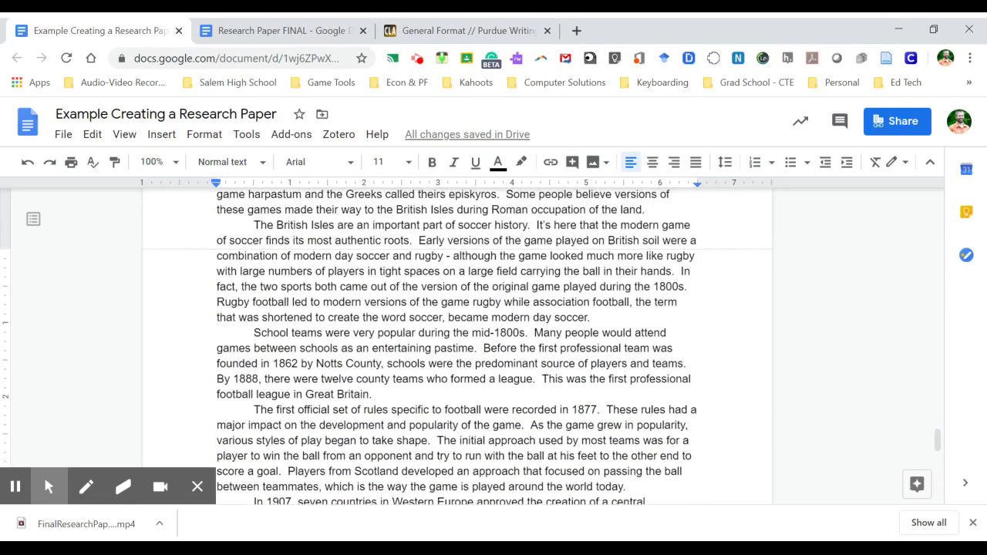
scroll(455, 347, up, 4)
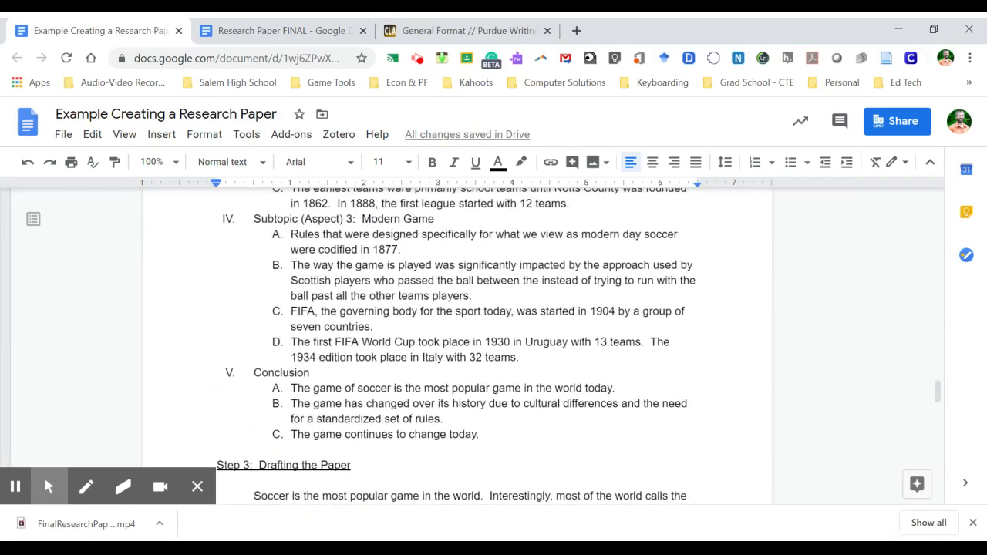
scroll(455, 348, up, 2)
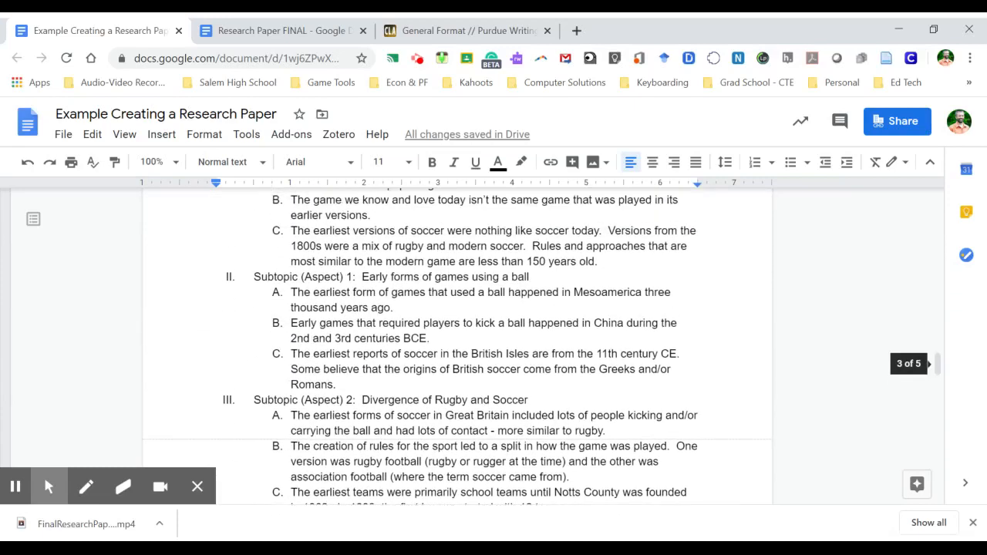
scroll(455, 347, up, 1)
scroll(455, 347, down, 2)
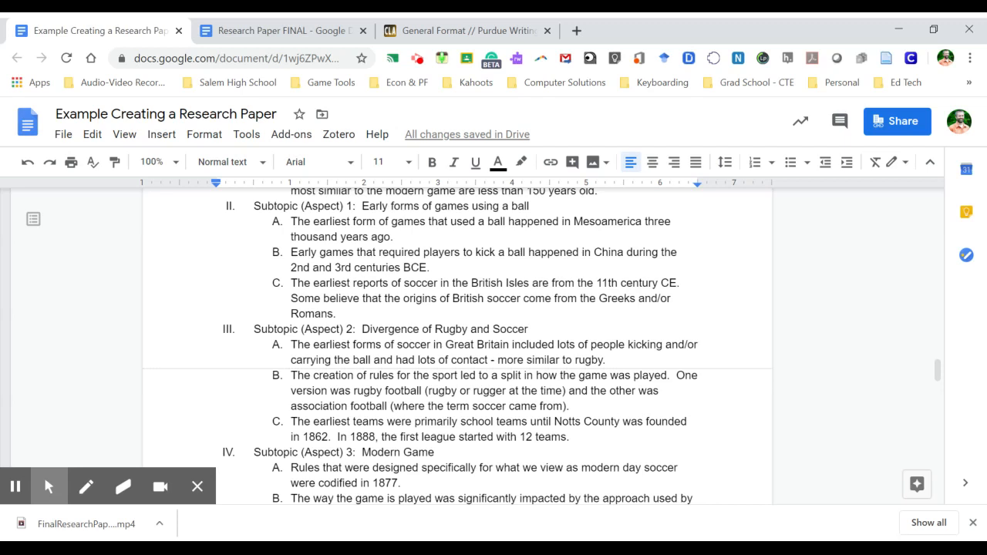
Return to Research Paper FINAL, enter the subheading "Early Ball Games" on the empty line after the introduction, and make it bold
click(263, 28)
text(Early For)
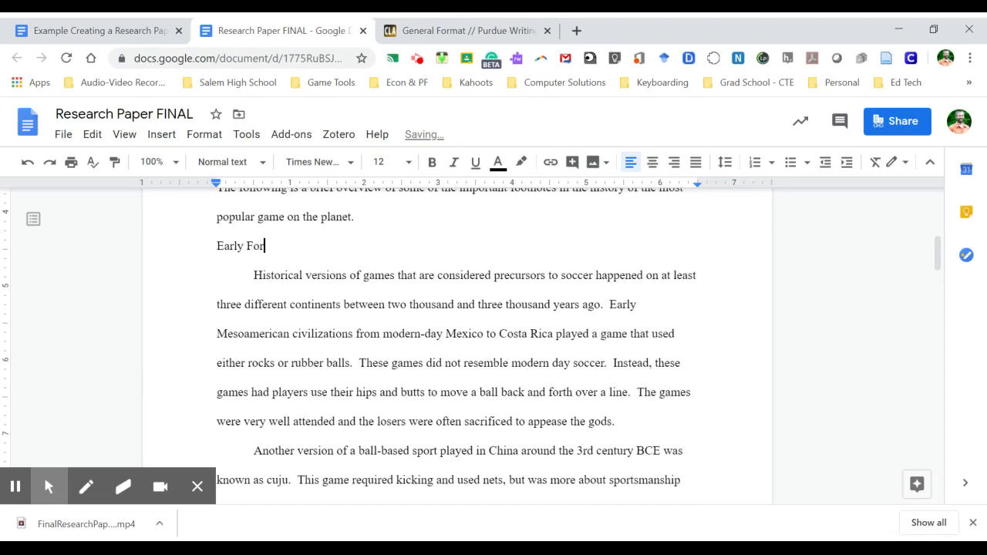
key(BackSpace)
key(BackSpace)
key(BackSpace)
text(Ball Games)
key(shift+Home)
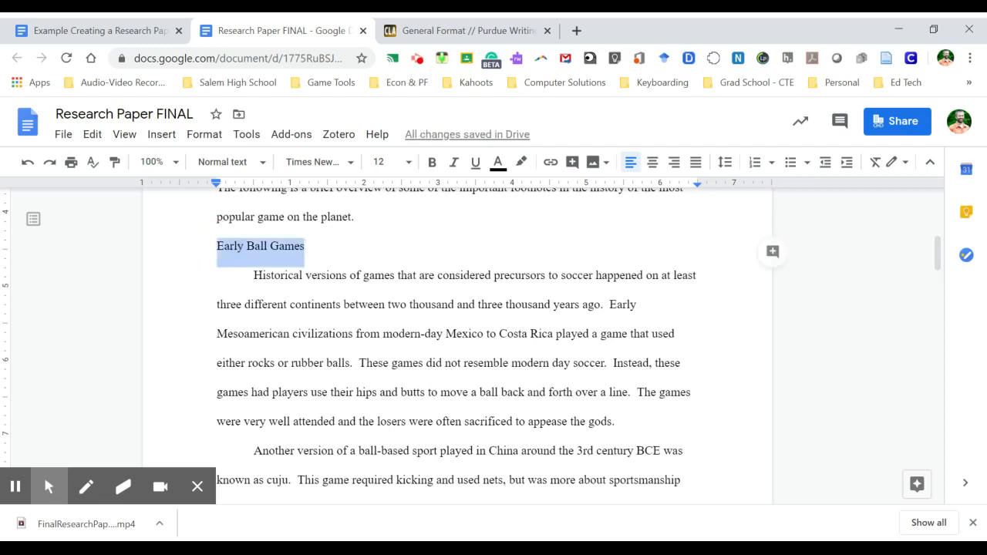
click(432, 162)
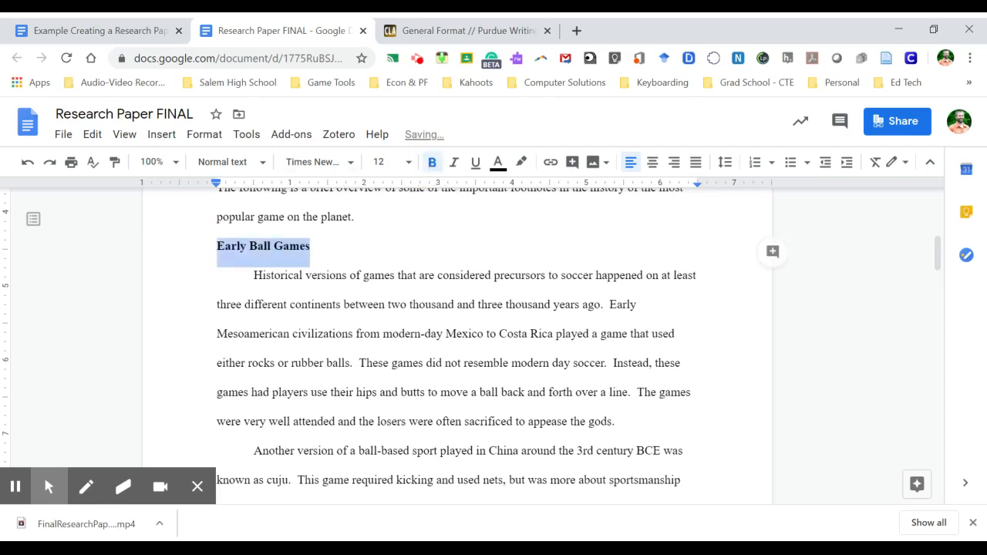
click(344, 244)
Insert an empty line above the paragraph beginning "The British Isles are an important part of soccer history"
scroll(344, 244, down, 2)
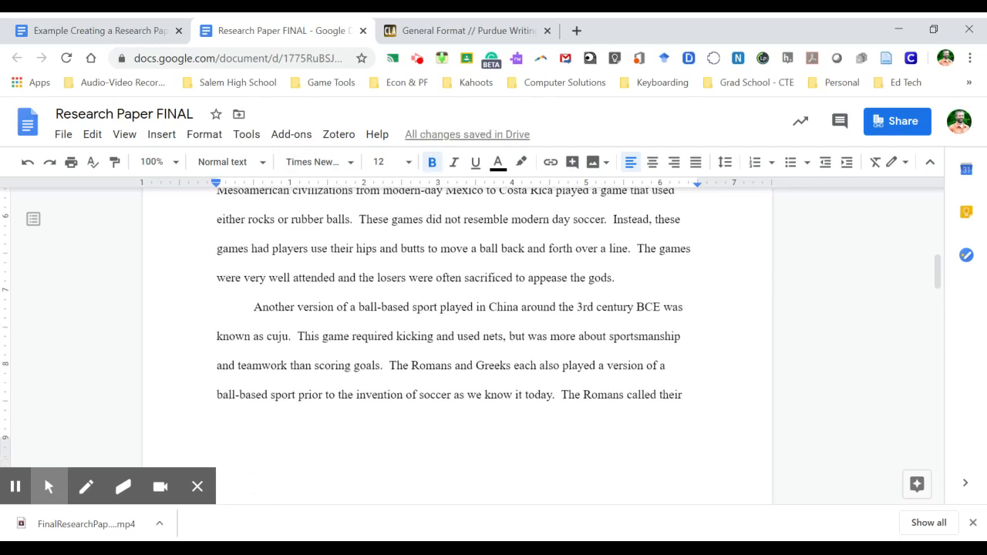
scroll(462, 347, down, 5)
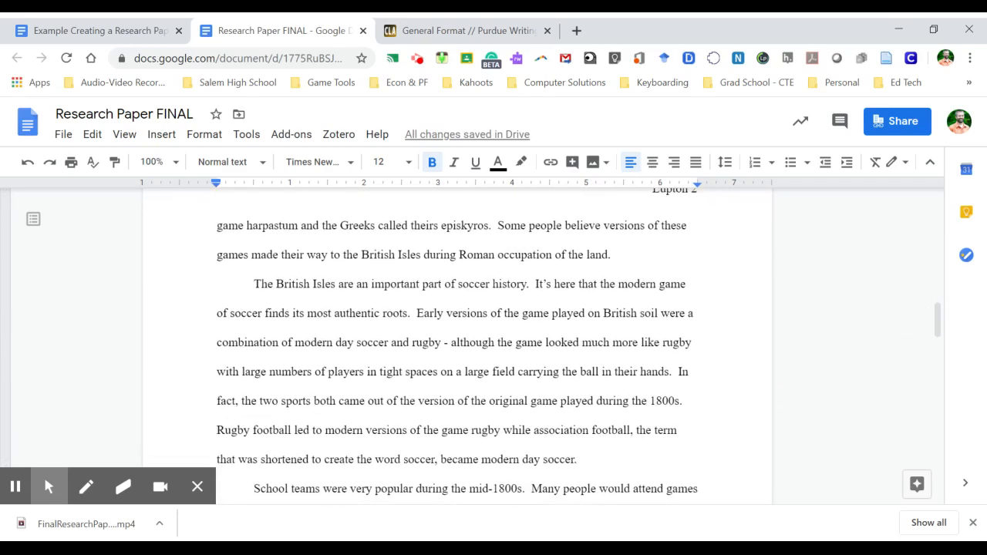
click(621, 255)
key(Return)
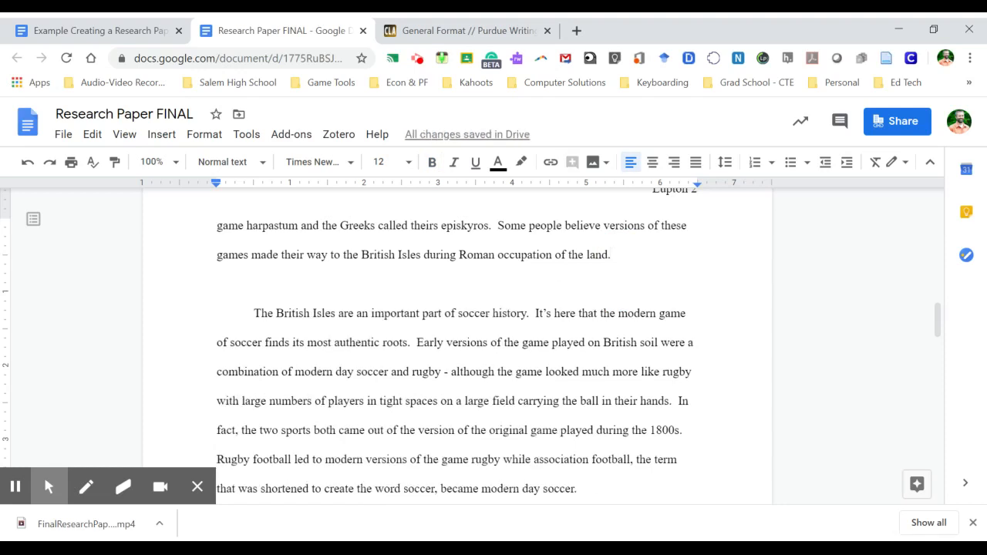
Consult the outline document's second subtopic, then add the bold subheading "Rugby and Soccer" above the British Isles paragraph in Research Paper FINAL
click(104, 30)
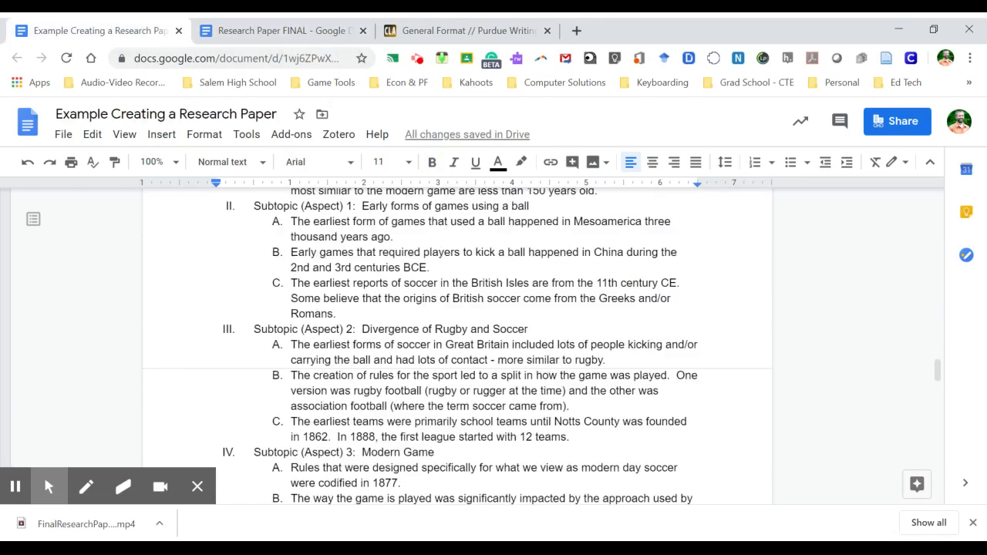
click(287, 31)
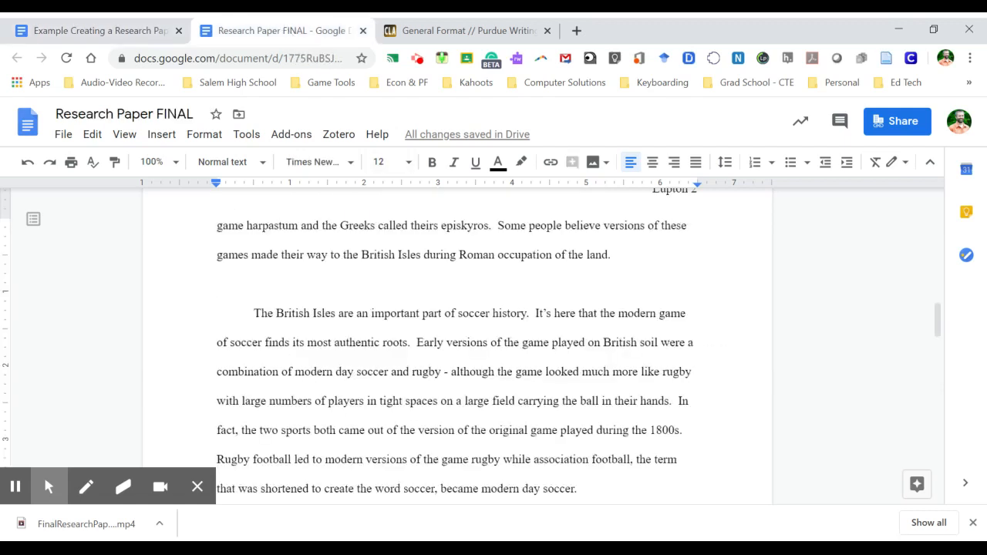
text(Ru)
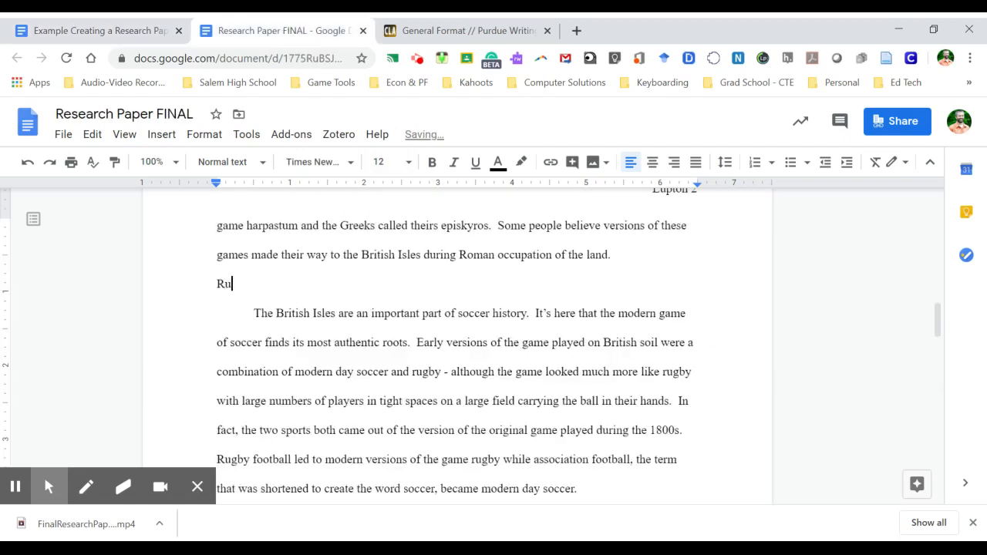
text(gby and Soccer)
drag(309, 286, 218, 290)
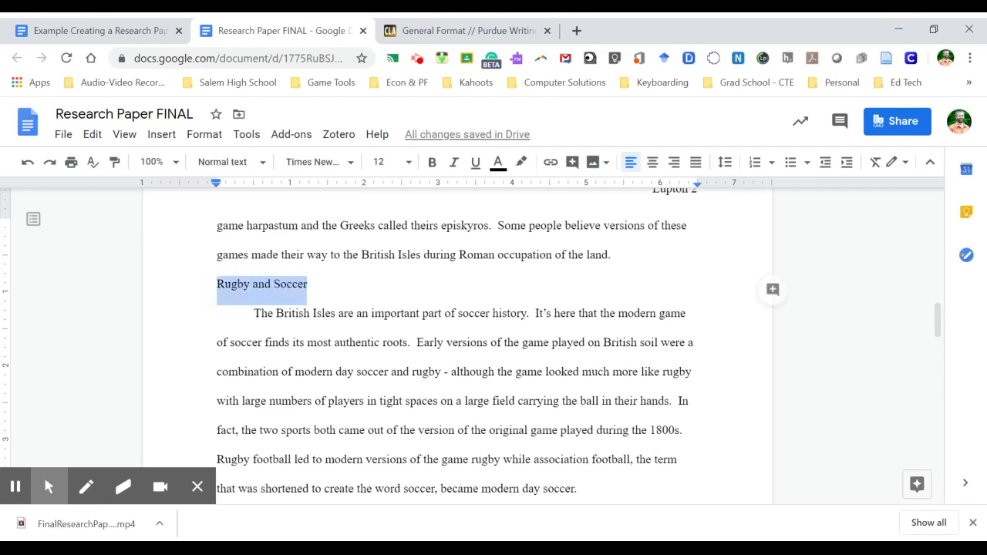
key(ctrl+b)
Insert an empty line above the paragraph beginning "The first official set of rules specific to football"
scroll(463, 342, down, 5)
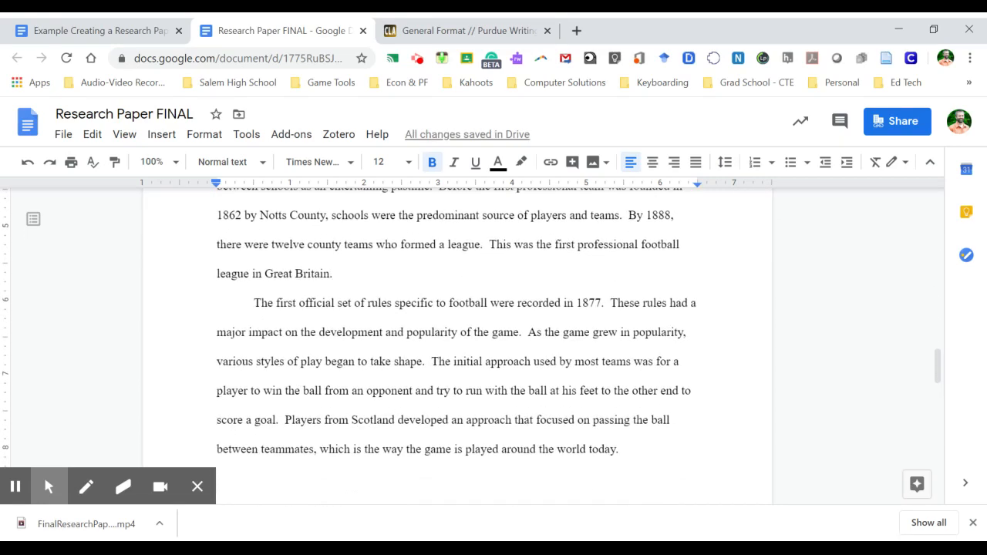
click(359, 275)
key(Return)
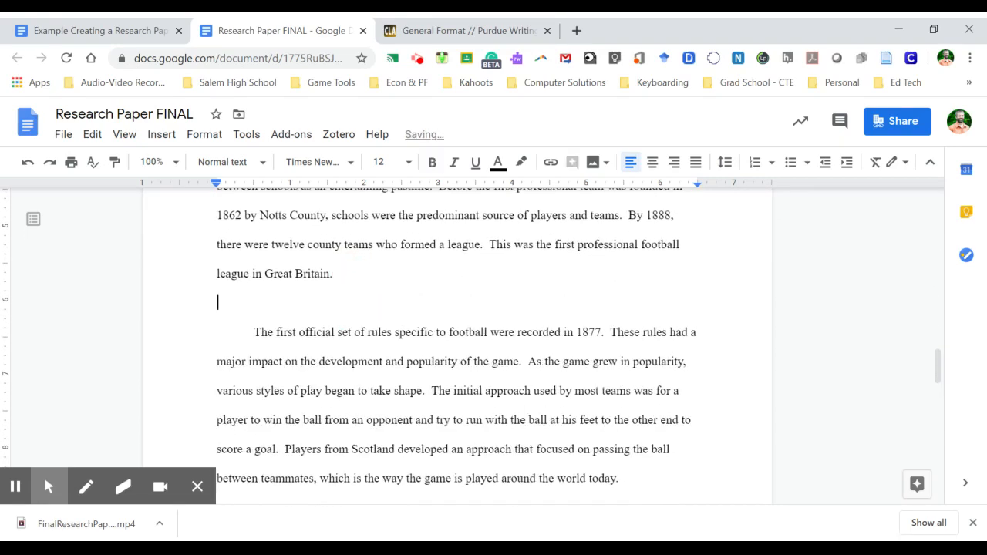
scroll(462, 337, down, 1)
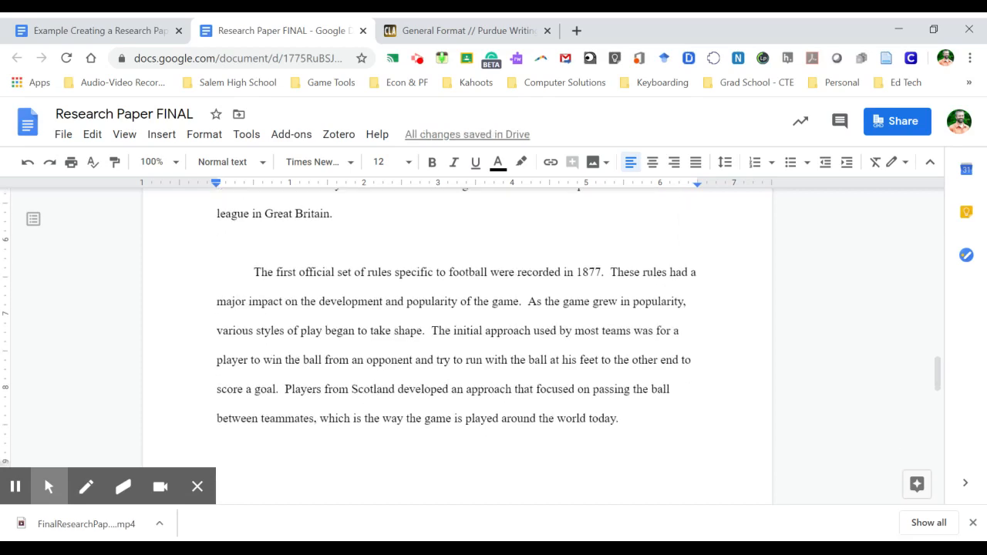
Consult the outline document's third subtopic, then add the bold subheading "Modern Game" above the first official rules paragraph in Research Paper FINAL
click(137, 31)
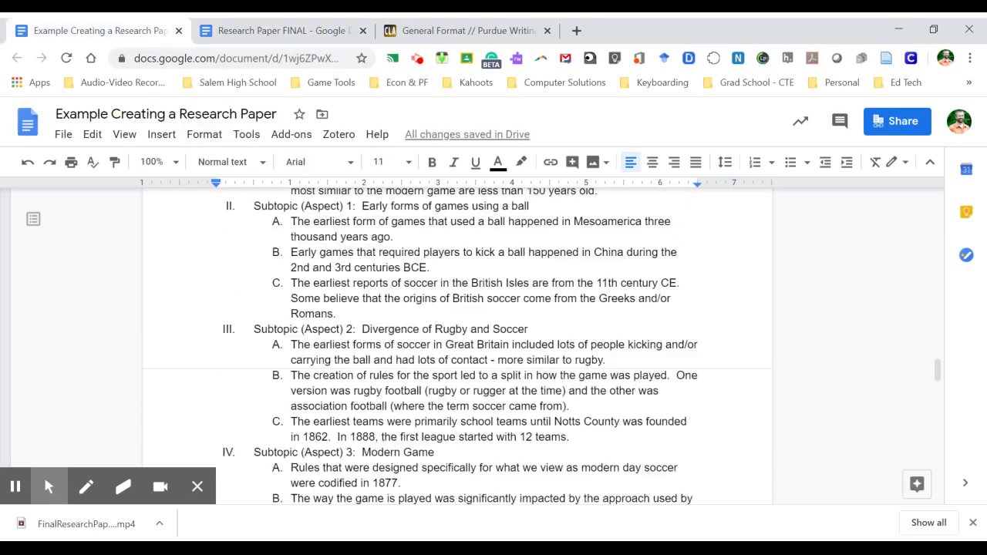
scroll(462, 347, down, 1)
click(303, 30)
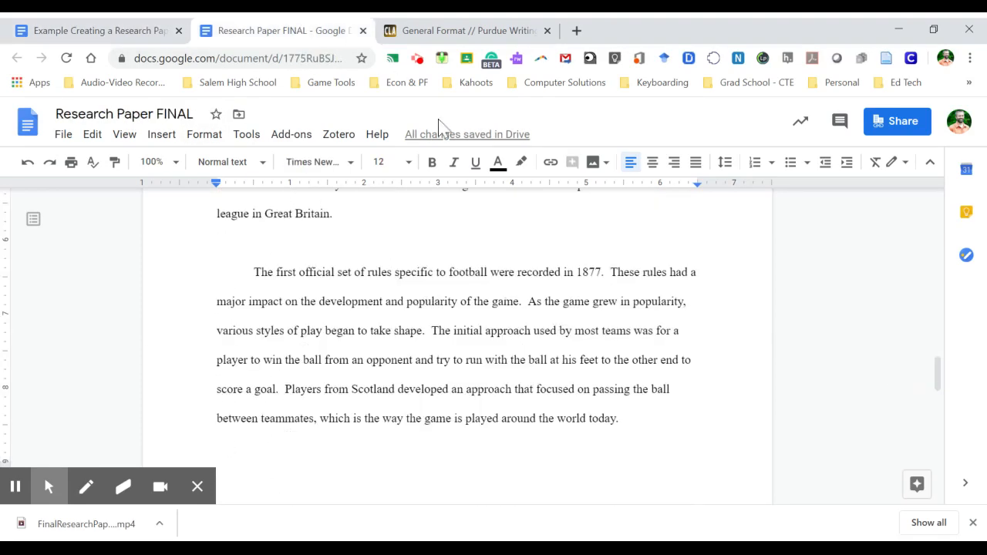
text(Modern Game)
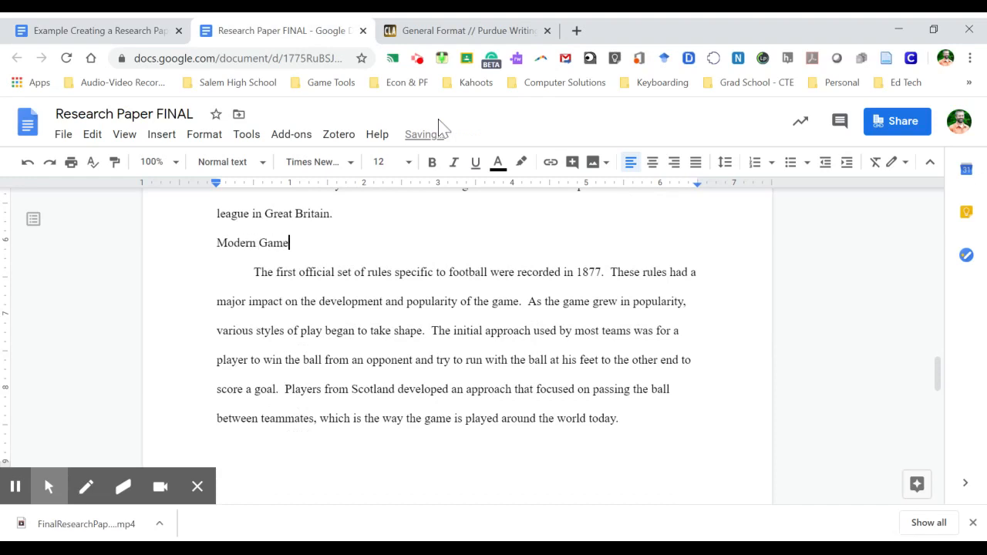
key(shift+Home)
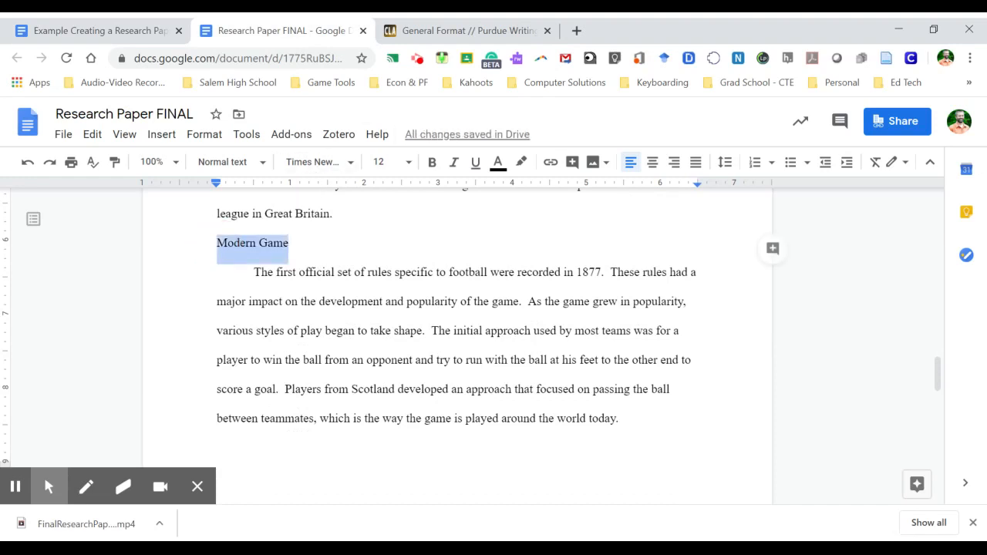
key(ctrl+b)
double_click(309, 240)
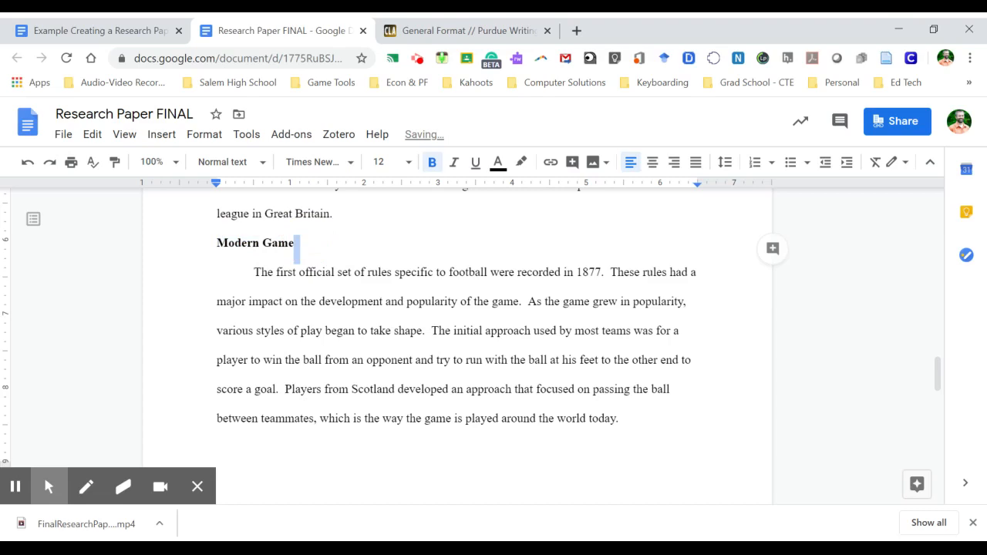
click(332, 248)
Add the bold subheading "Conclusion" on a new line above the paragraph beginning "At the most recent FIFA Men's World Cup"
scroll(332, 248, down, 3)
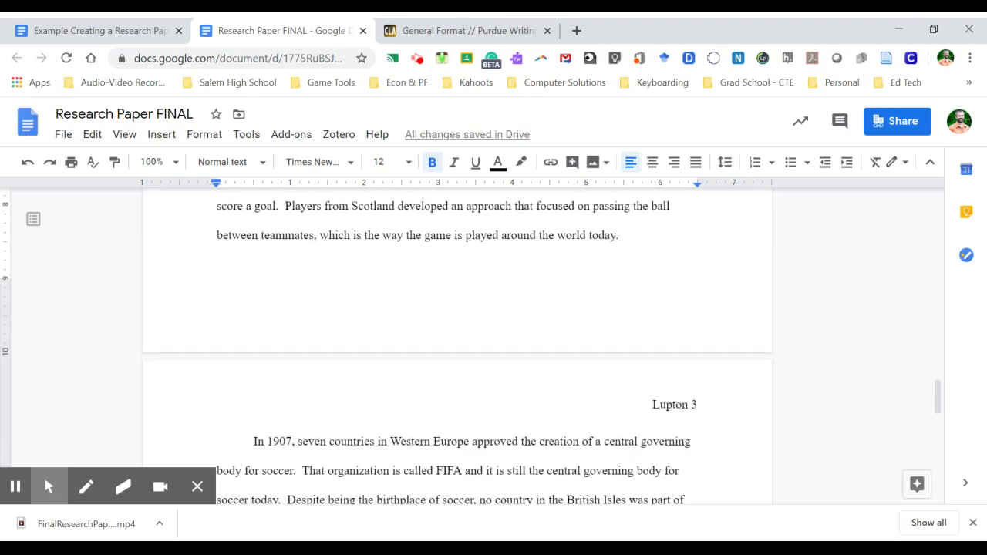
scroll(457, 347, down, 3)
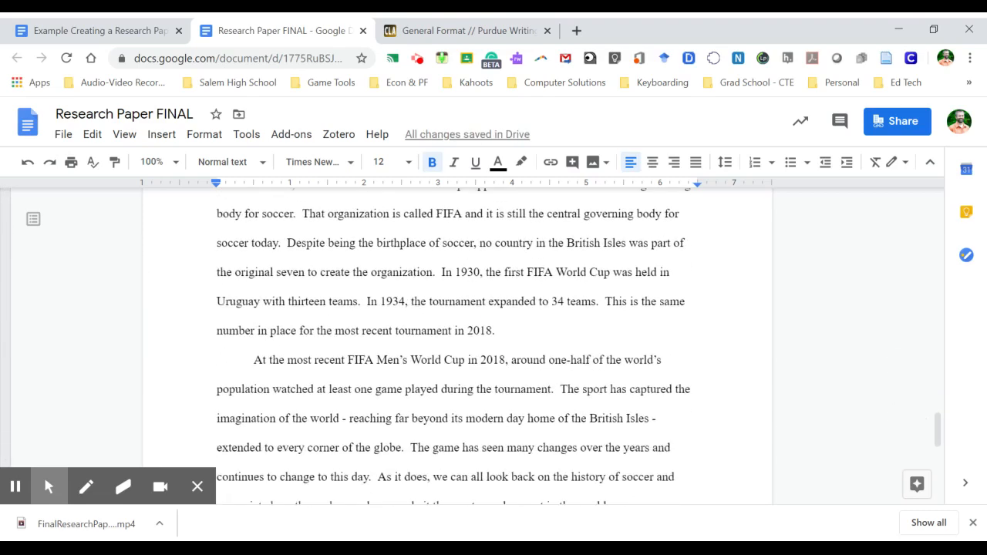
click(497, 332)
key(Return)
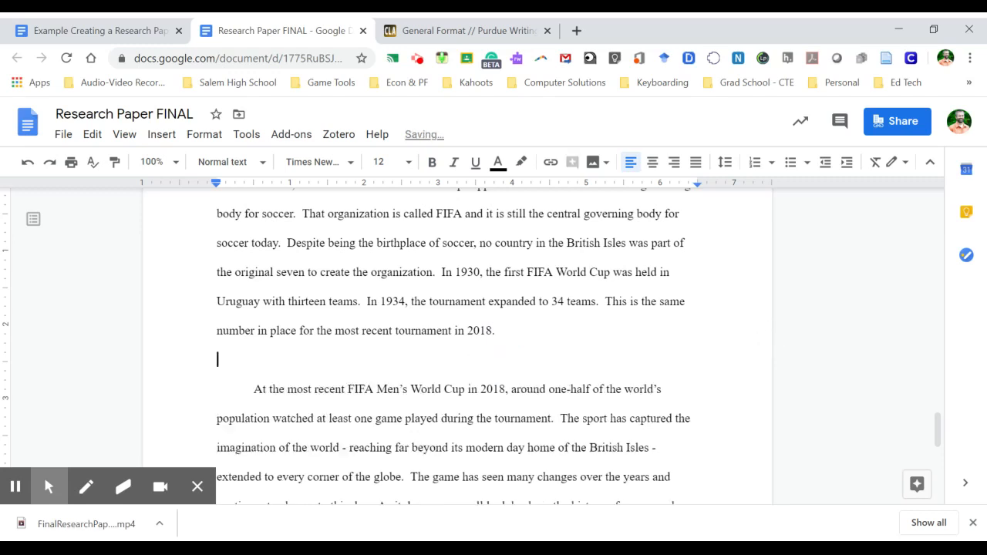
text(Conclusion)
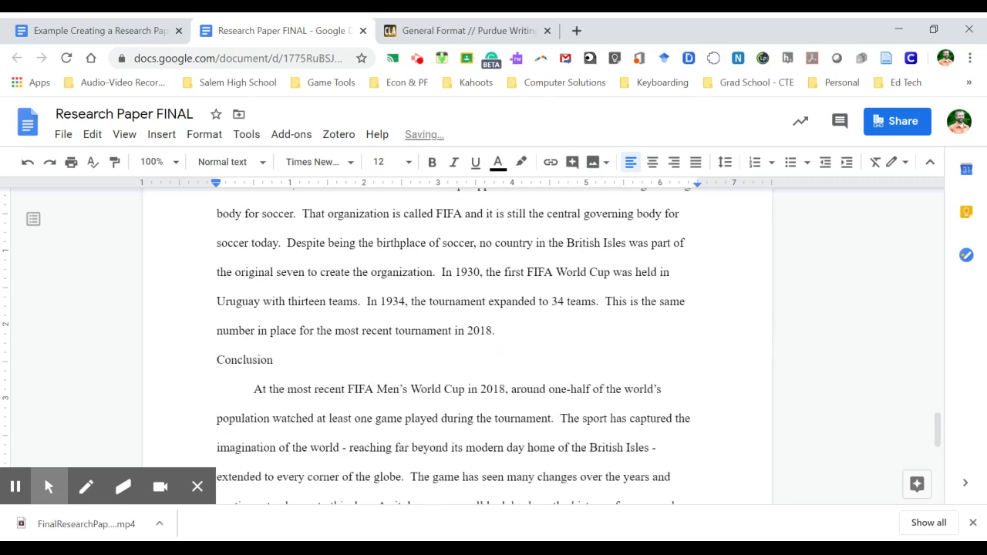
key(shift+Home)
key(ctrl+b)
click(378, 385)
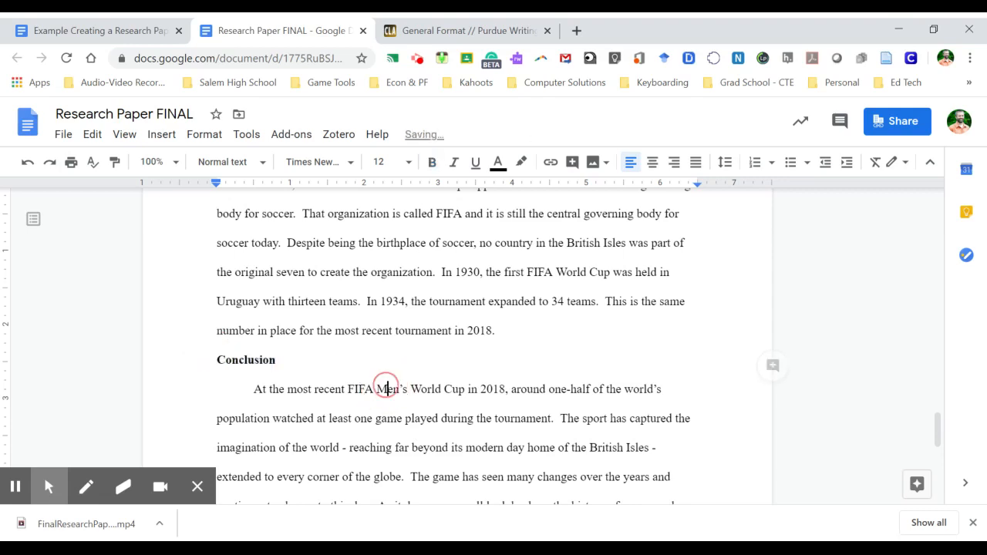
Review the paper from the conclusion back to the opening page, checking the section subheadings and the introduction
scroll(378, 386, down, 3)
scroll(378, 386, up, 1)
scroll(455, 309, up, 5)
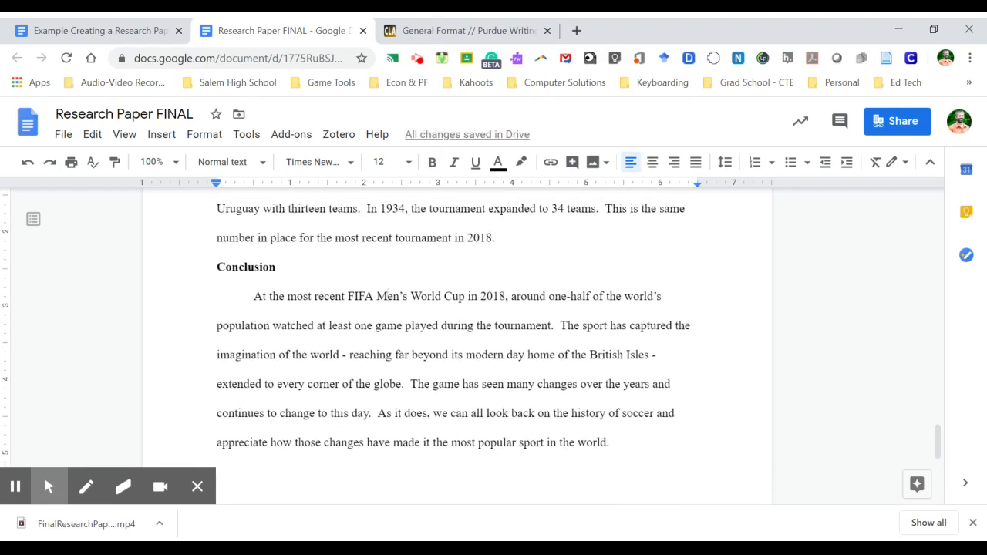
scroll(455, 308, up, 6)
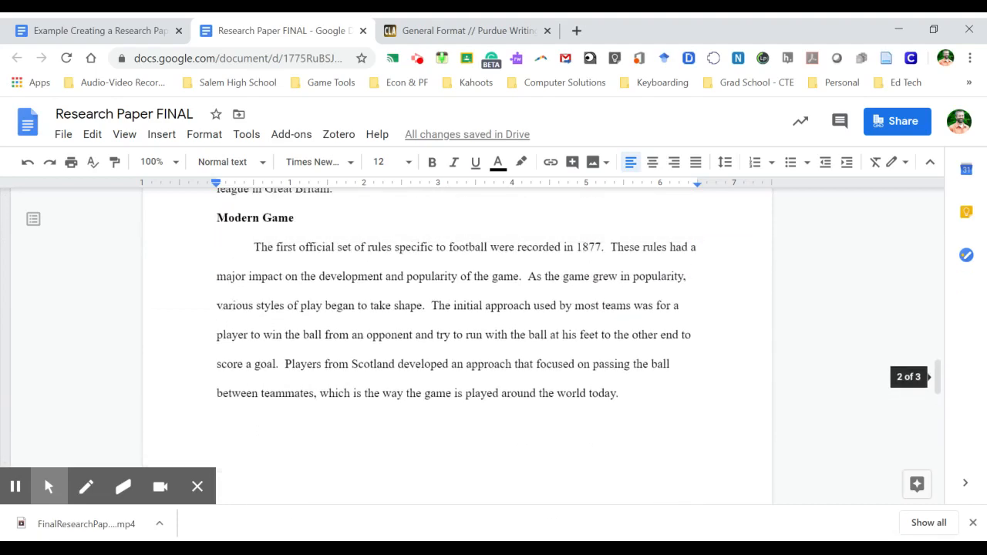
scroll(455, 308, up, 4)
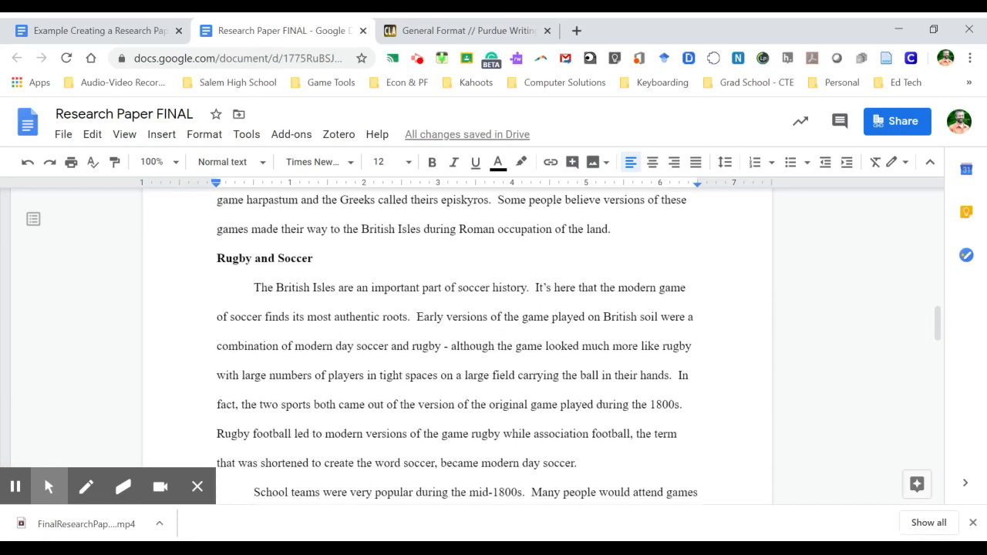
scroll(455, 308, up, 7)
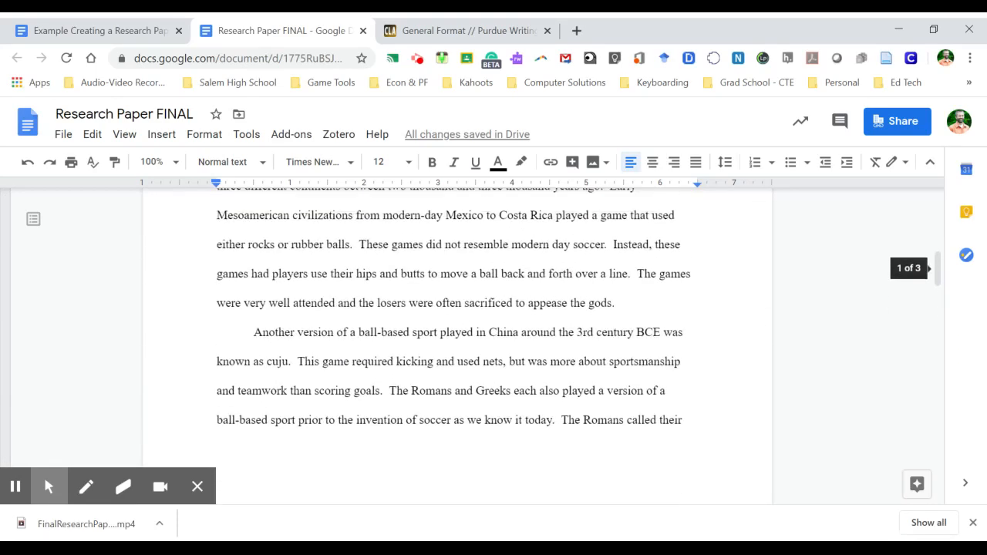
scroll(455, 309, up, 1)
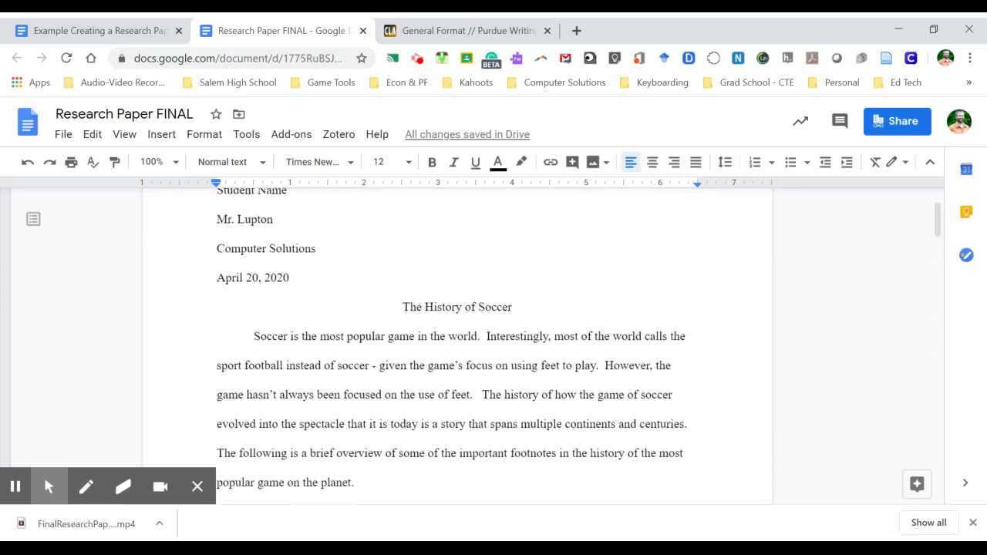
scroll(451, 345, down, 1)
scroll(452, 345, up, 1)
scroll(451, 345, down, 3)
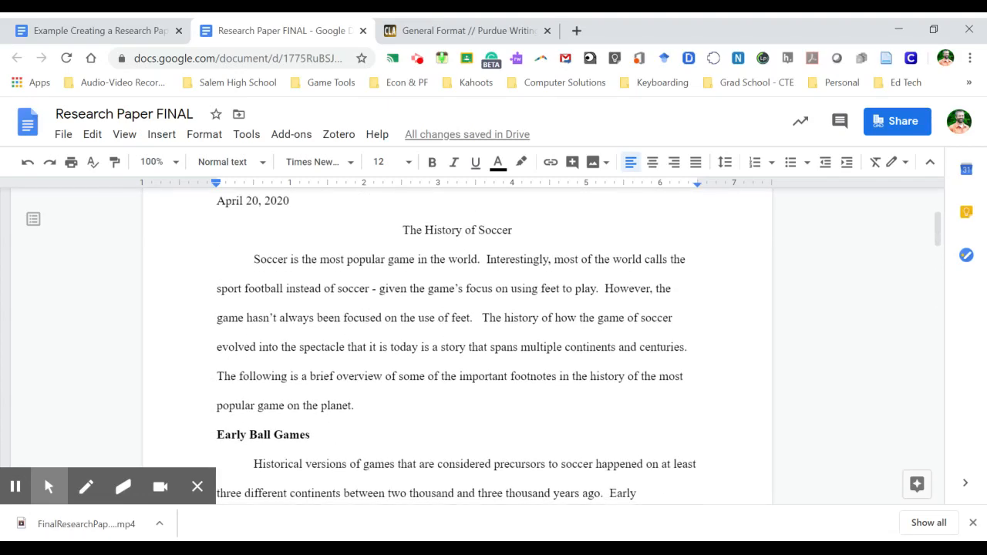
scroll(455, 344, down, 4)
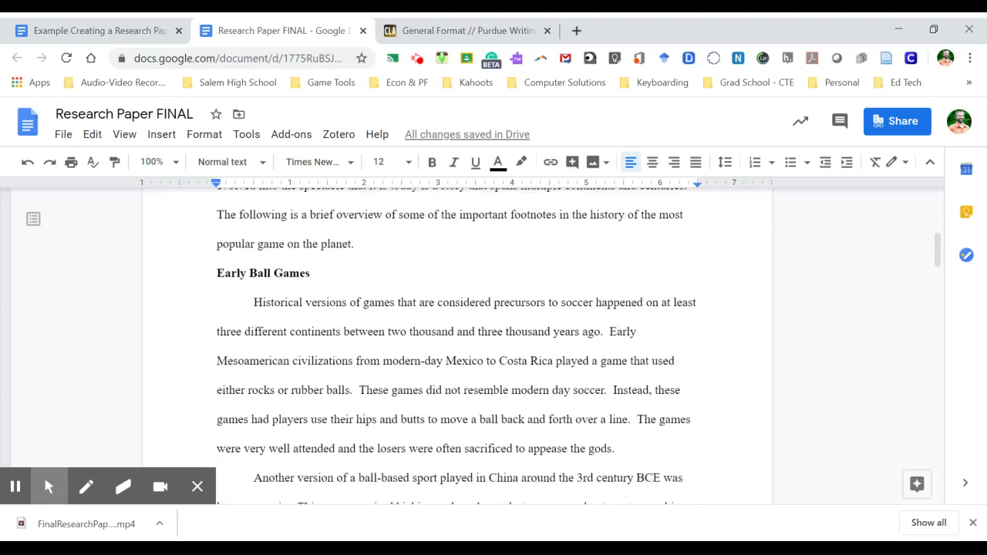